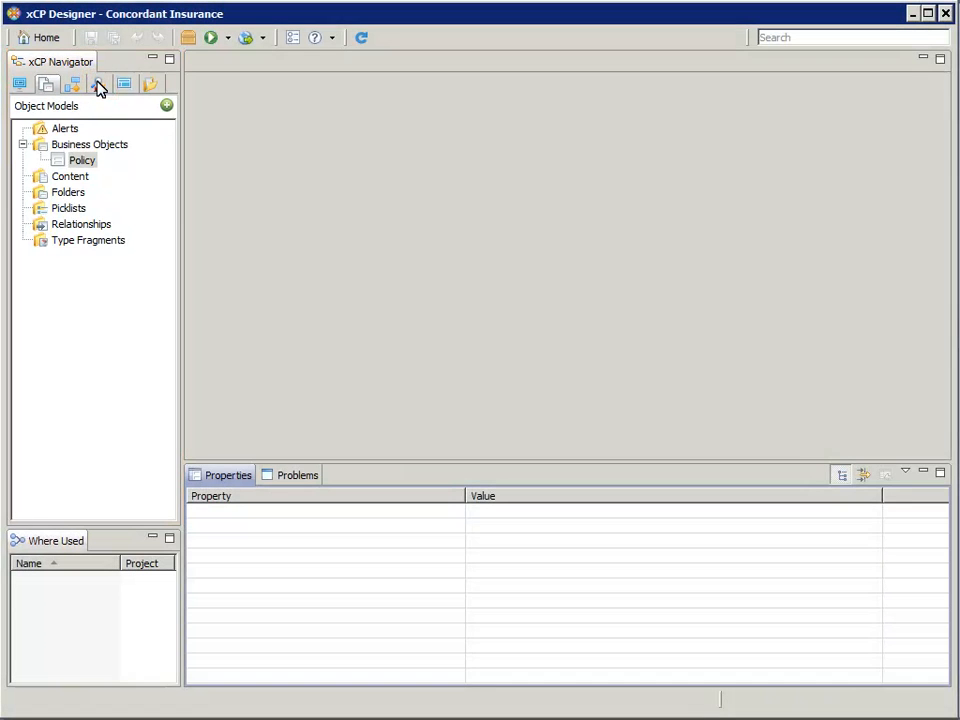
- Create a real-time query labelled rtq_Policy_Search with the Policy business object as its primary model
{"action": "left_click", "coordinate": [98, 86]}
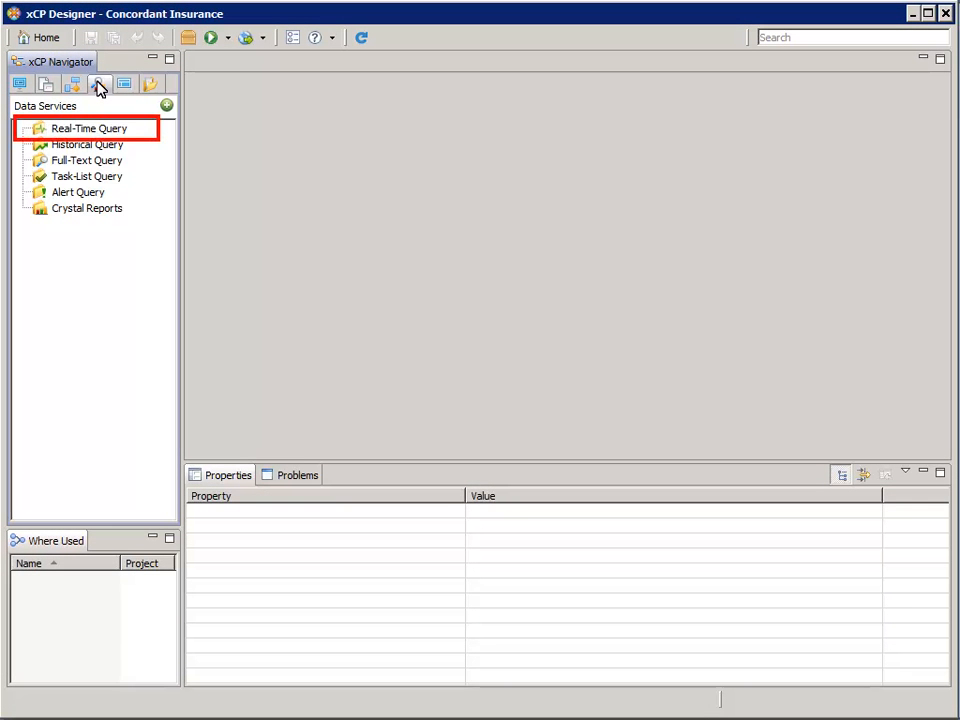
{"action": "right_click", "coordinate": [124, 131]}
{"action": "left_click", "coordinate": [196, 139]}
{"action": "type", "text": "rtq_Policy_S"}
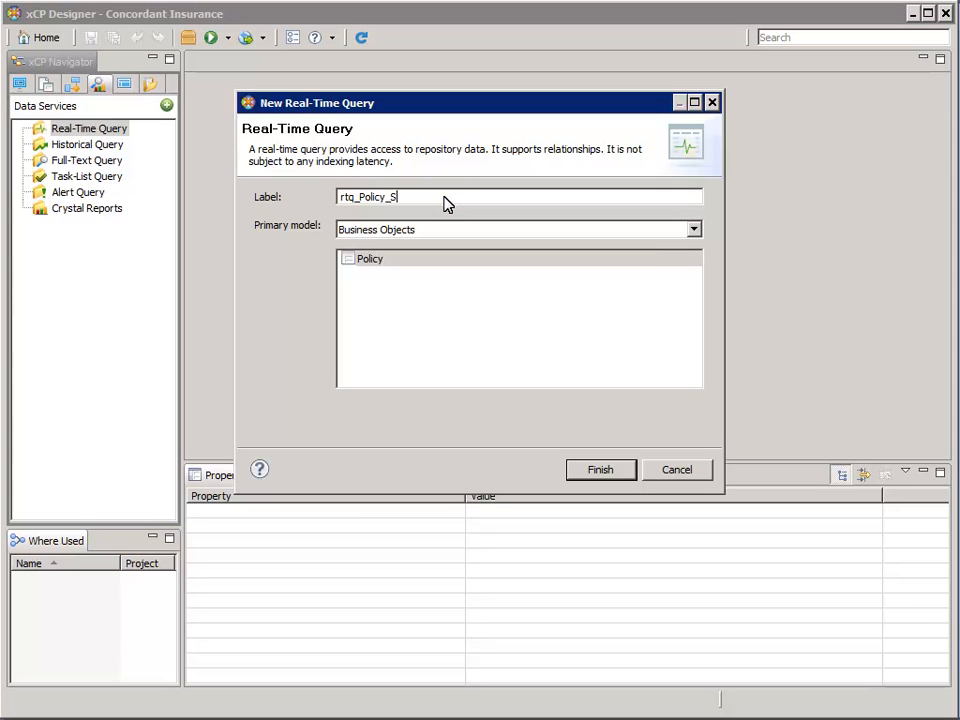
{"action": "type", "text": "earch"}
{"action": "left_click", "coordinate": [693, 230]}
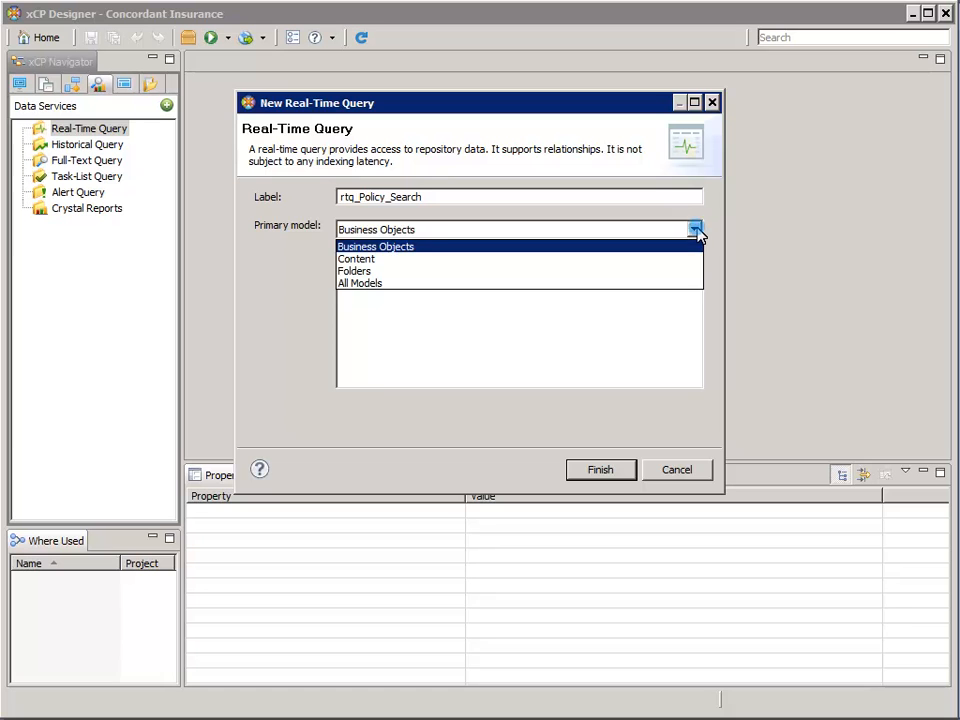
{"action": "left_click", "coordinate": [560, 246]}
{"action": "left_click", "coordinate": [484, 261]}
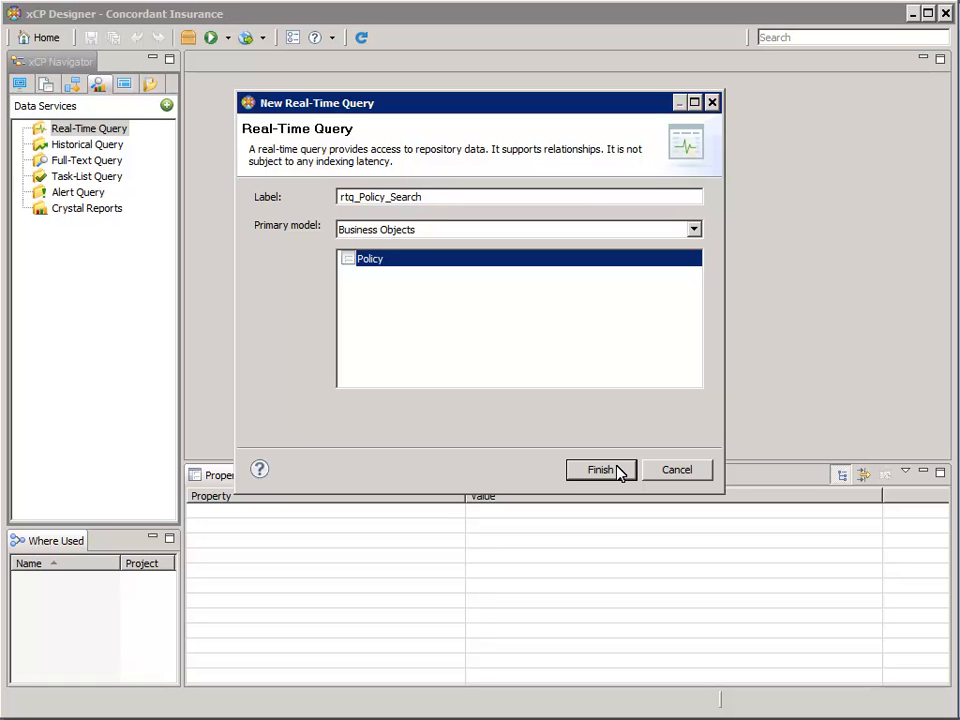
{"action": "left_click", "coordinate": [619, 472]}
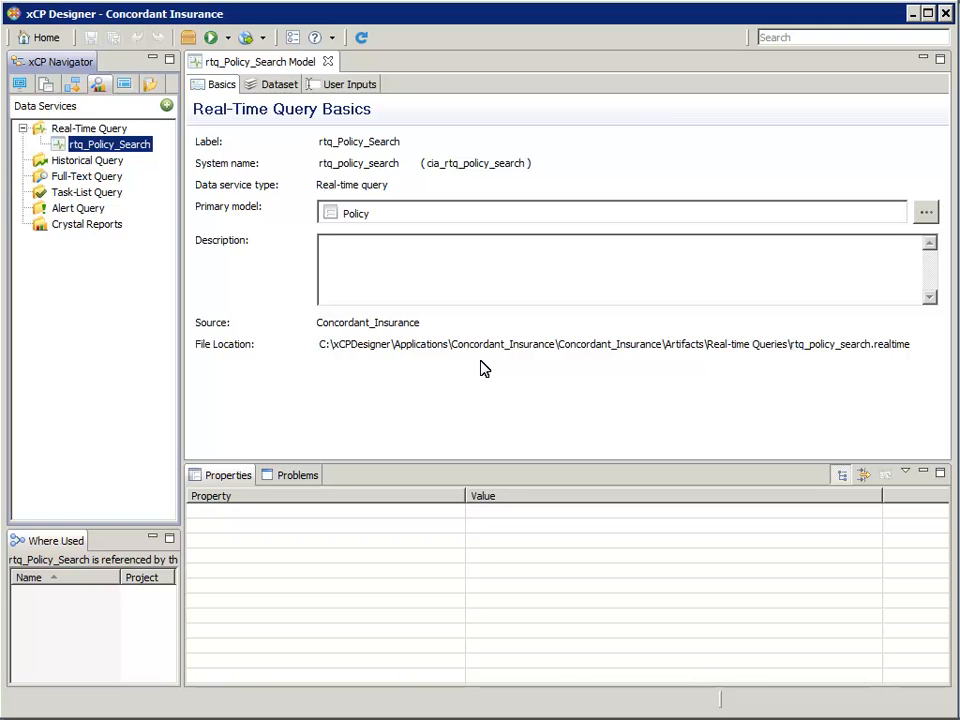
- Look through the available primary models for the query and keep Policy selected
{"action": "left_click", "coordinate": [926, 212]}
{"action": "left_click", "coordinate": [382, 242]}
{"action": "key", "text": "Down"}
{"action": "key", "text": "Down"}
{"action": "key", "text": "Down"}
{"action": "left_click", "coordinate": [382, 242]}
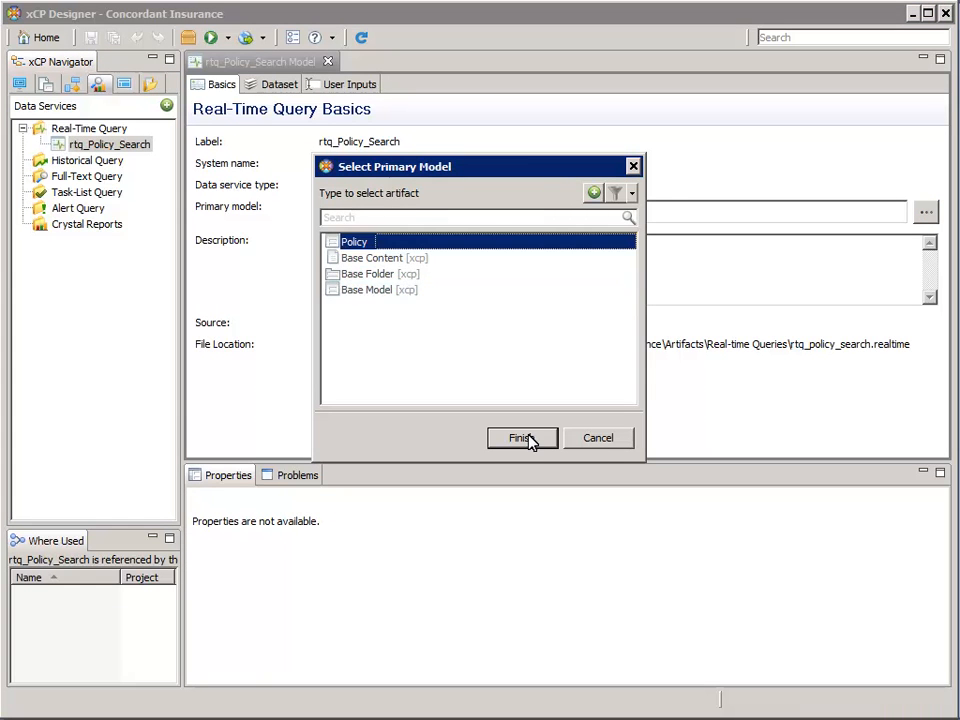
{"action": "left_click", "coordinate": [528, 439]}
- Add Last Name, First Name, End Date, Coverage and Object ID as output columns of the query's dataset
{"action": "left_click", "coordinate": [279, 86]}
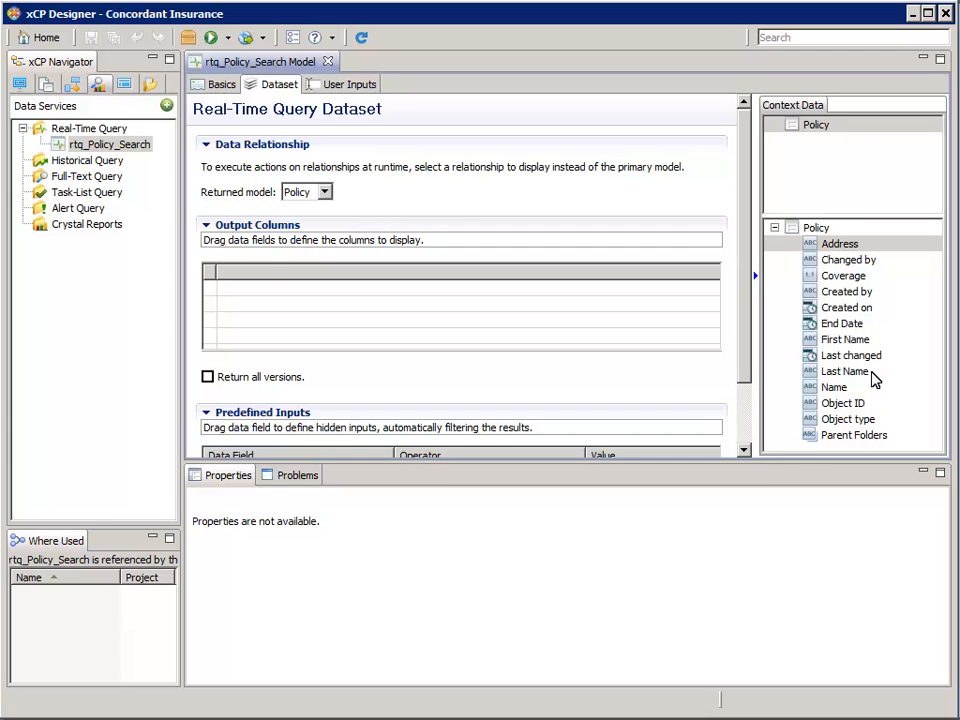
{"action": "double_click", "coordinate": [872, 375]}
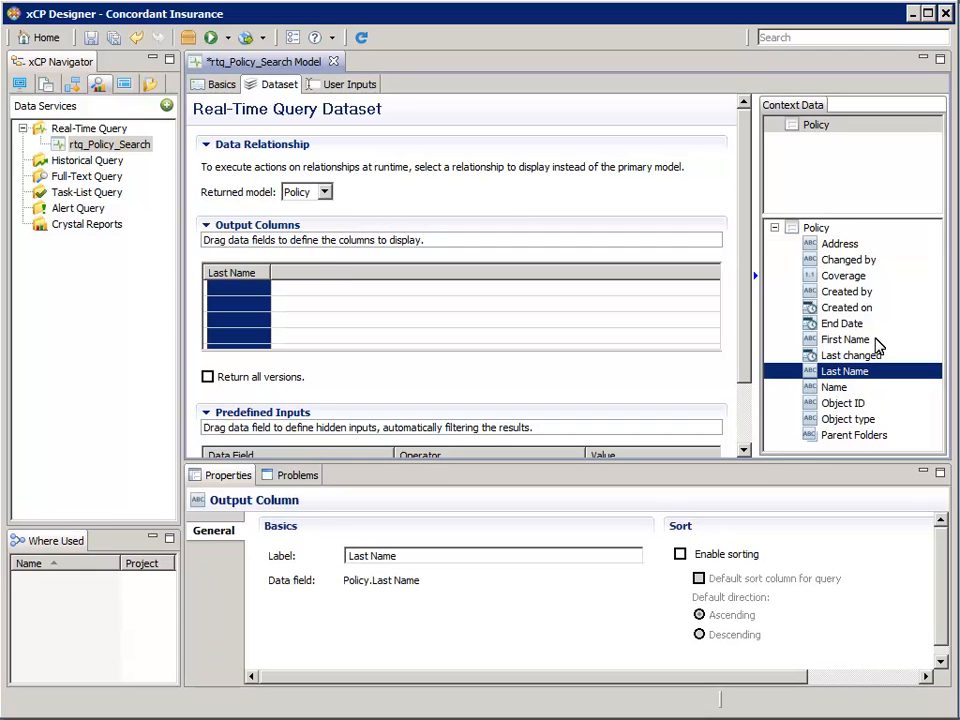
{"action": "double_click", "coordinate": [875, 339]}
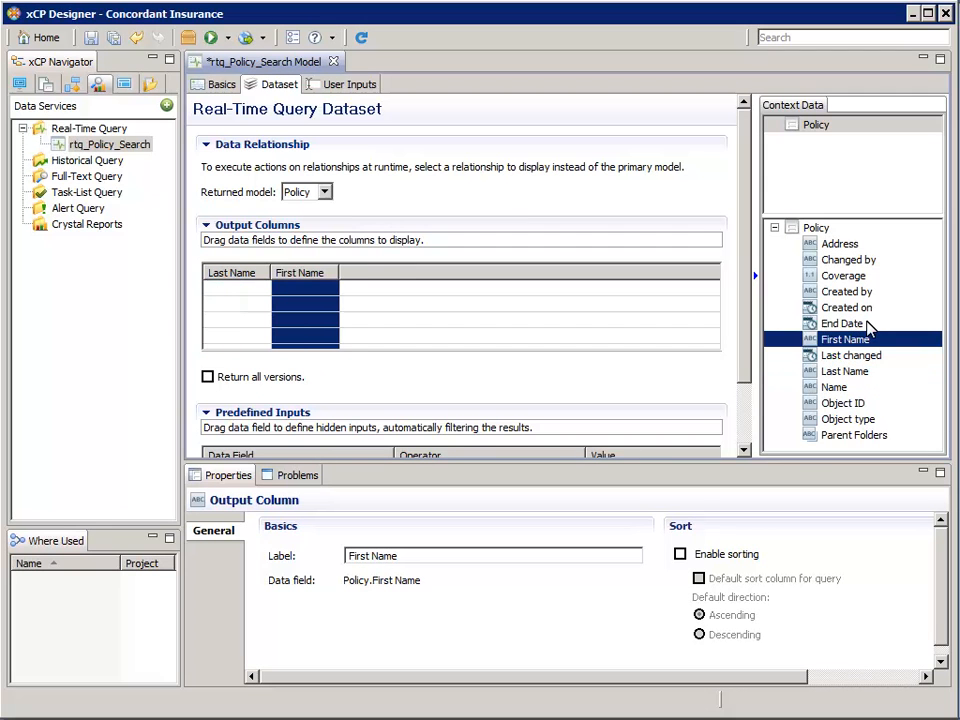
{"action": "double_click", "coordinate": [812, 323]}
{"action": "double_click", "coordinate": [872, 277]}
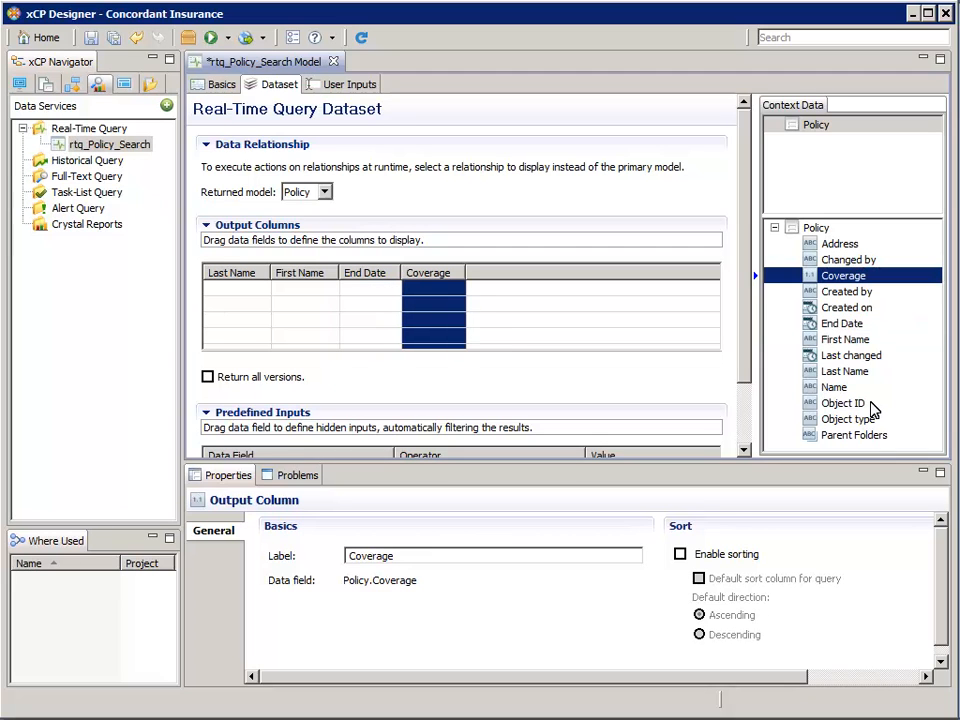
{"action": "double_click", "coordinate": [872, 402]}
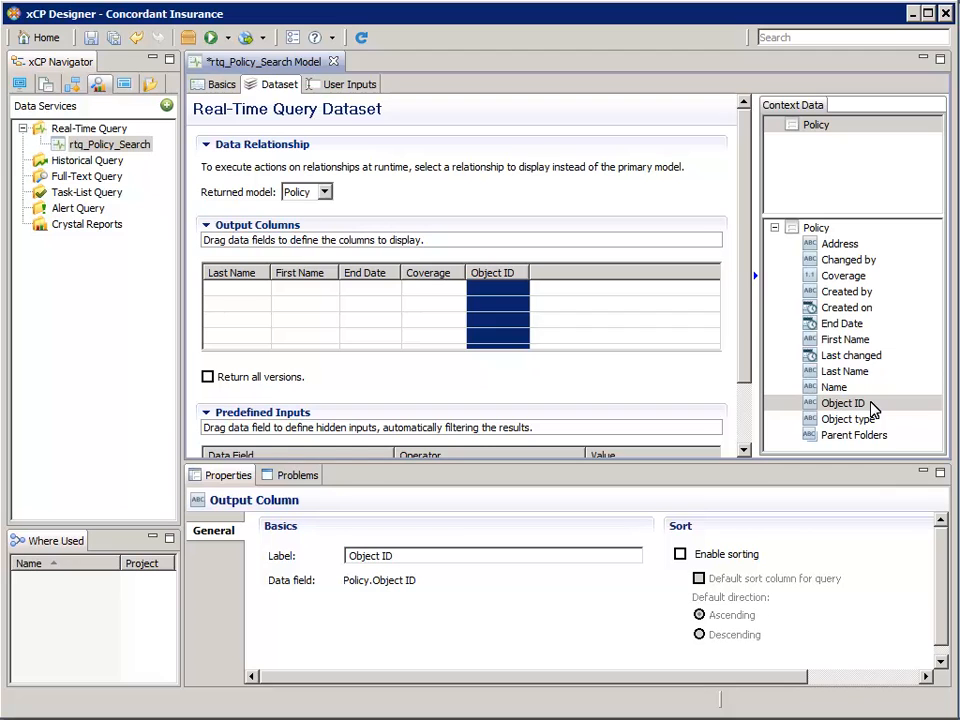
- Enable sorting on the Last Name output column and make it the query's default sort column
{"action": "left_click", "coordinate": [255, 279]}
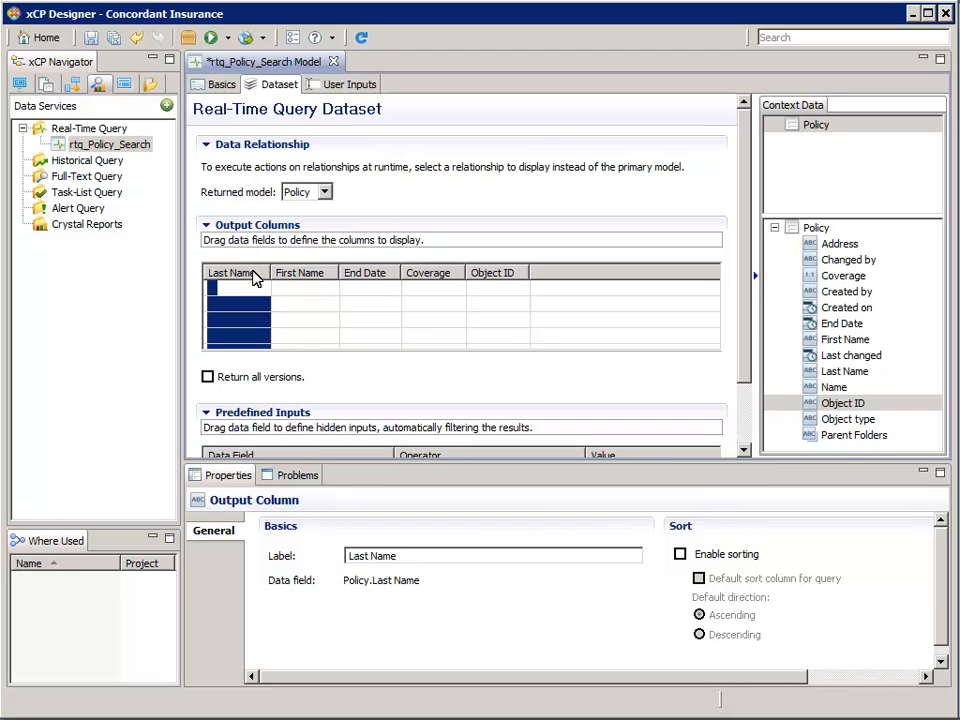
{"action": "left_click", "coordinate": [680, 554]}
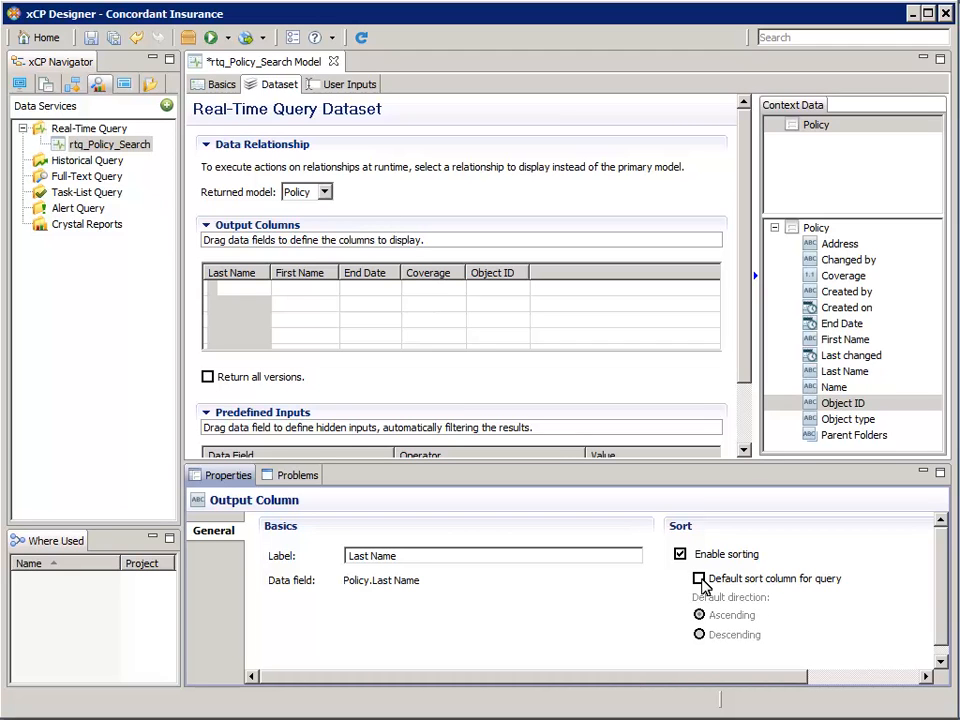
{"action": "left_click", "coordinate": [699, 579]}
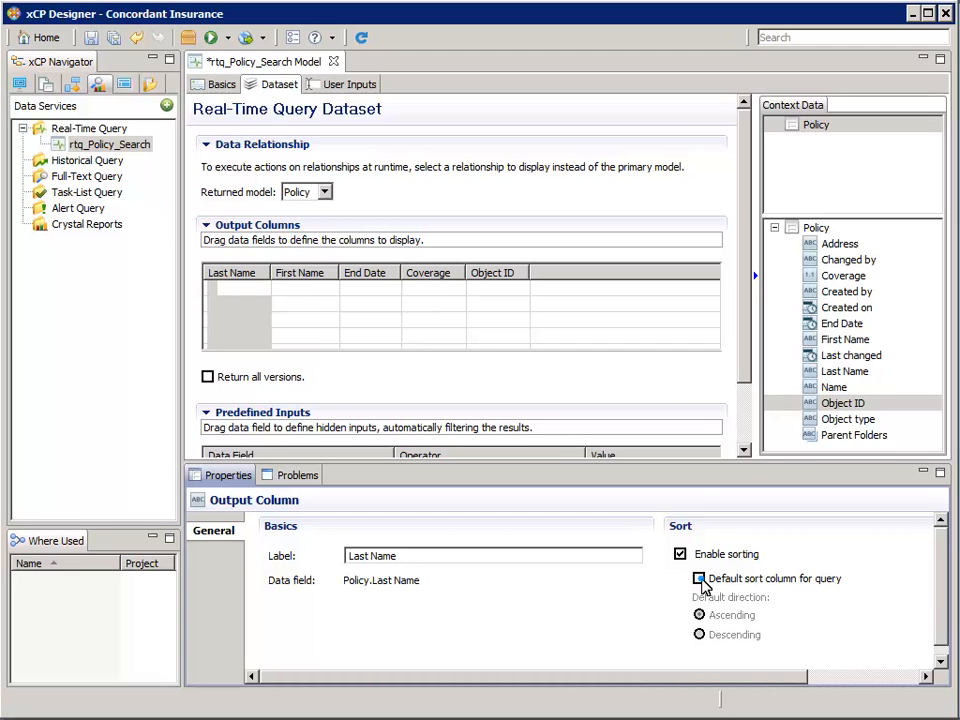
- Enable sorting on the First Name, End Date and Coverage output columns
{"action": "left_click", "coordinate": [328, 276]}
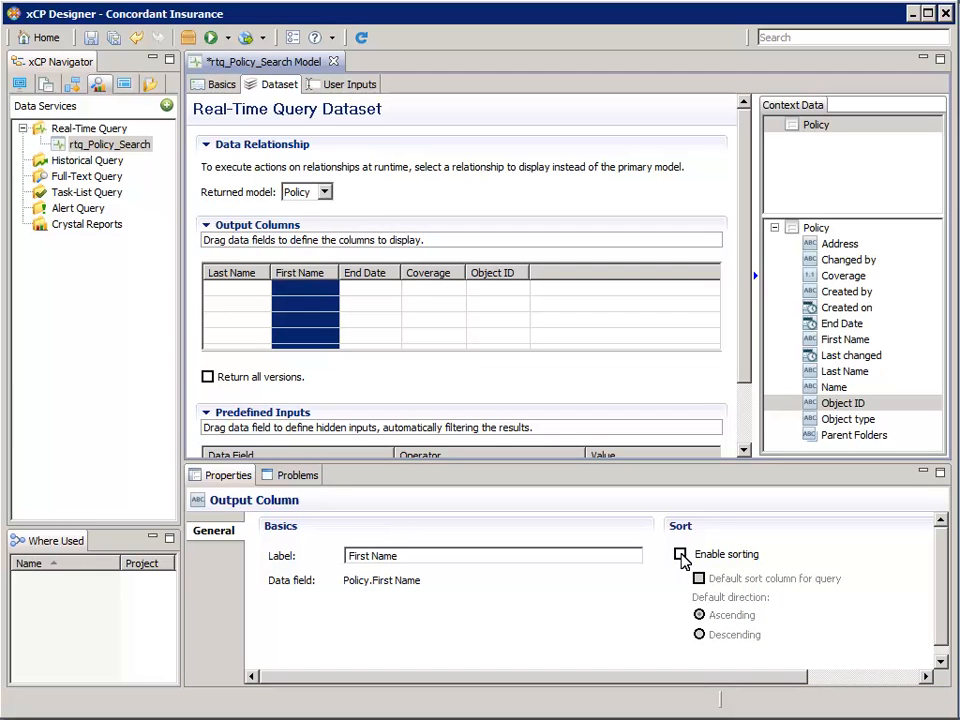
{"action": "left_click", "coordinate": [680, 555]}
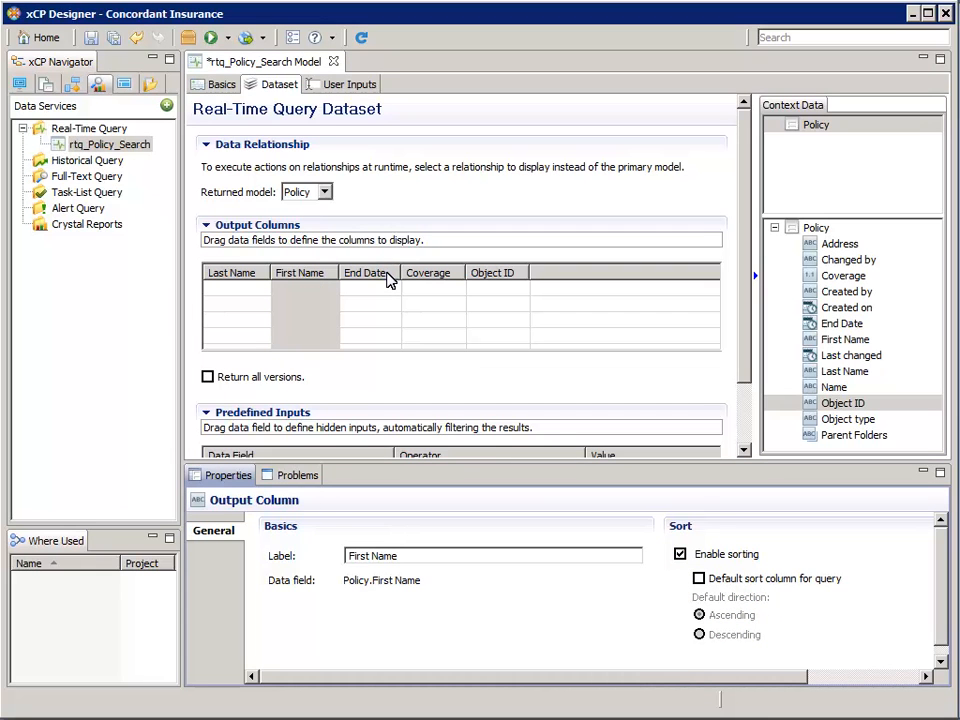
{"action": "left_click", "coordinate": [389, 278]}
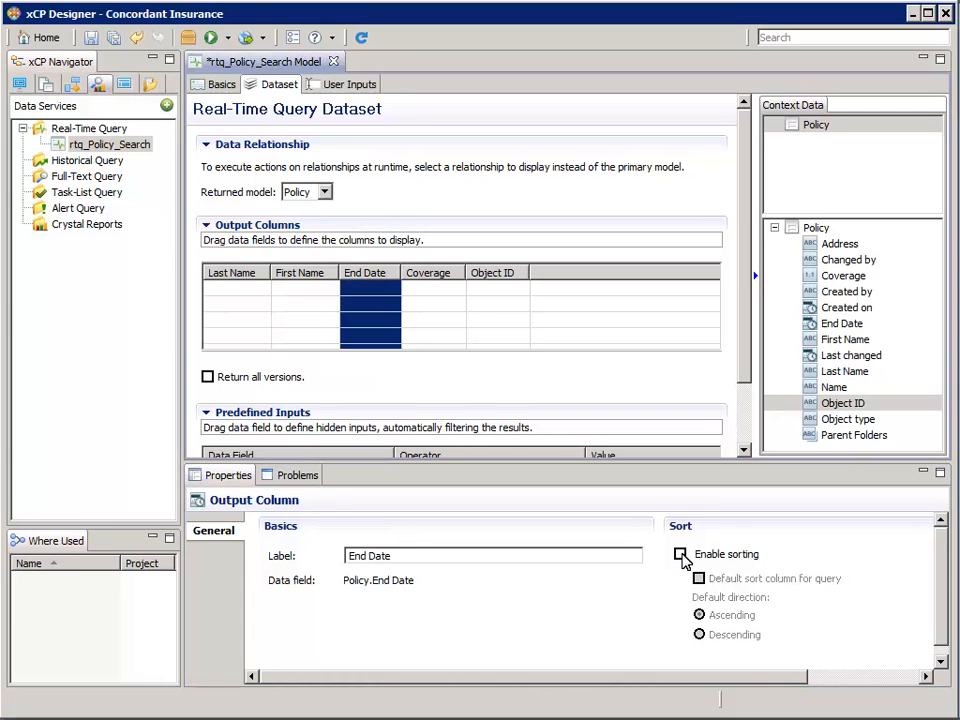
{"action": "left_click", "coordinate": [681, 555]}
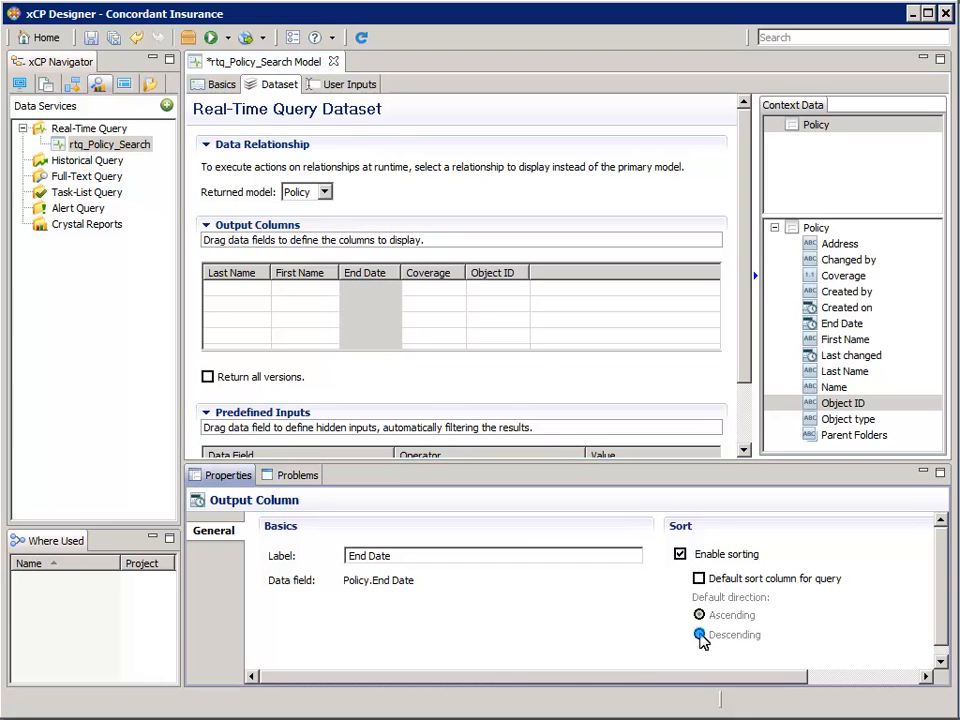
{"action": "left_click", "coordinate": [450, 280]}
{"action": "left_click", "coordinate": [680, 555]}
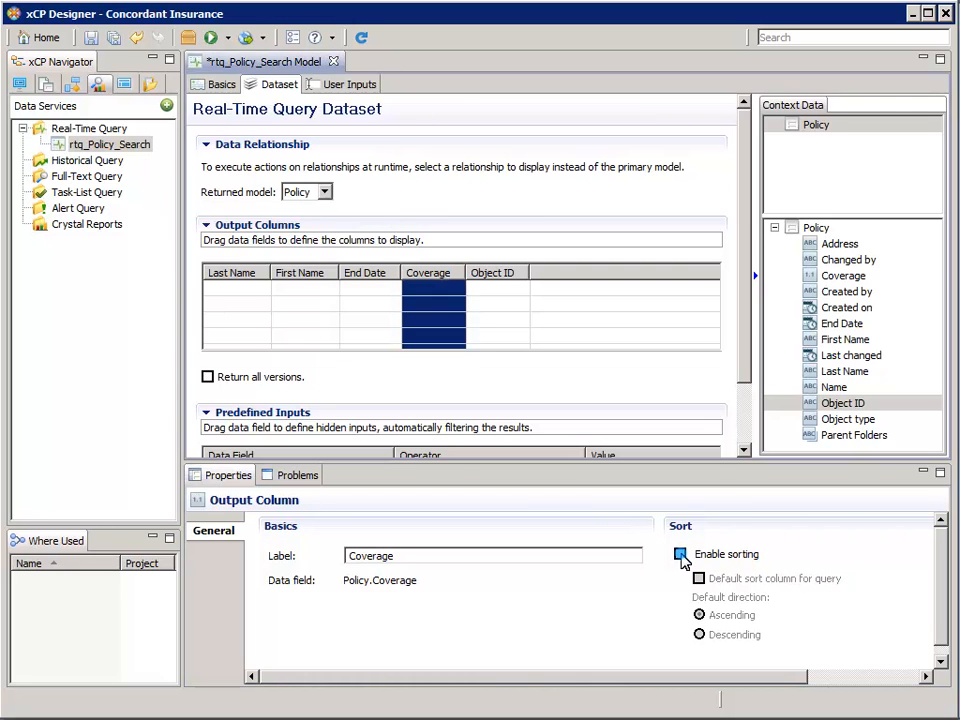
- Add Last Name as a user input with a case-insensitive Contains operator, then save and close the query
{"action": "left_click", "coordinate": [360, 85]}
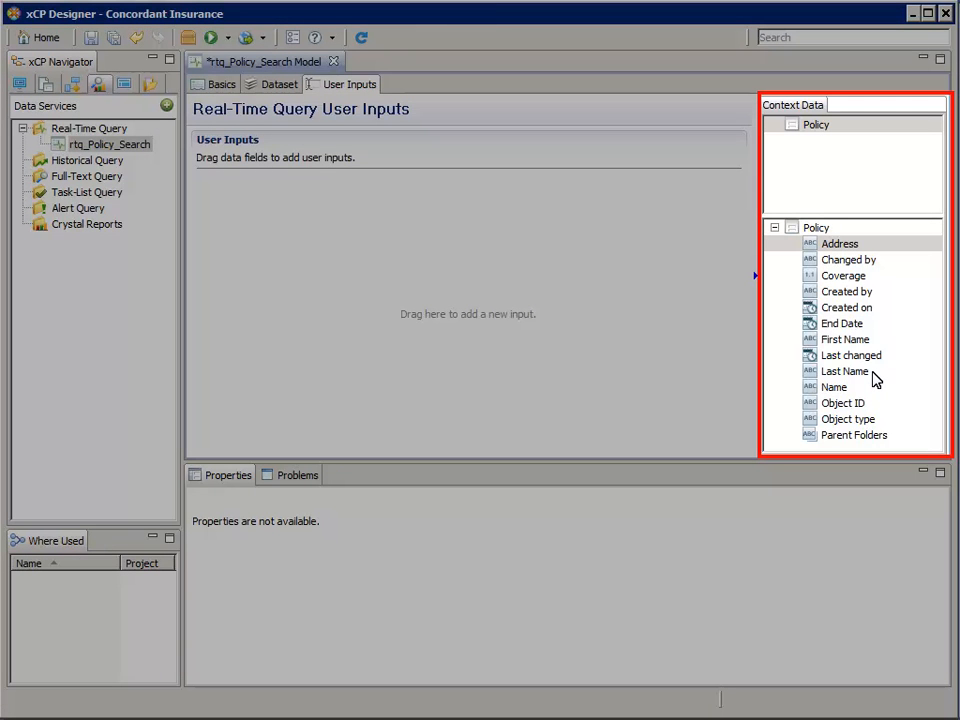
{"action": "left_click_drag", "start_coordinate": [814, 374], "coordinate": [664, 364]}
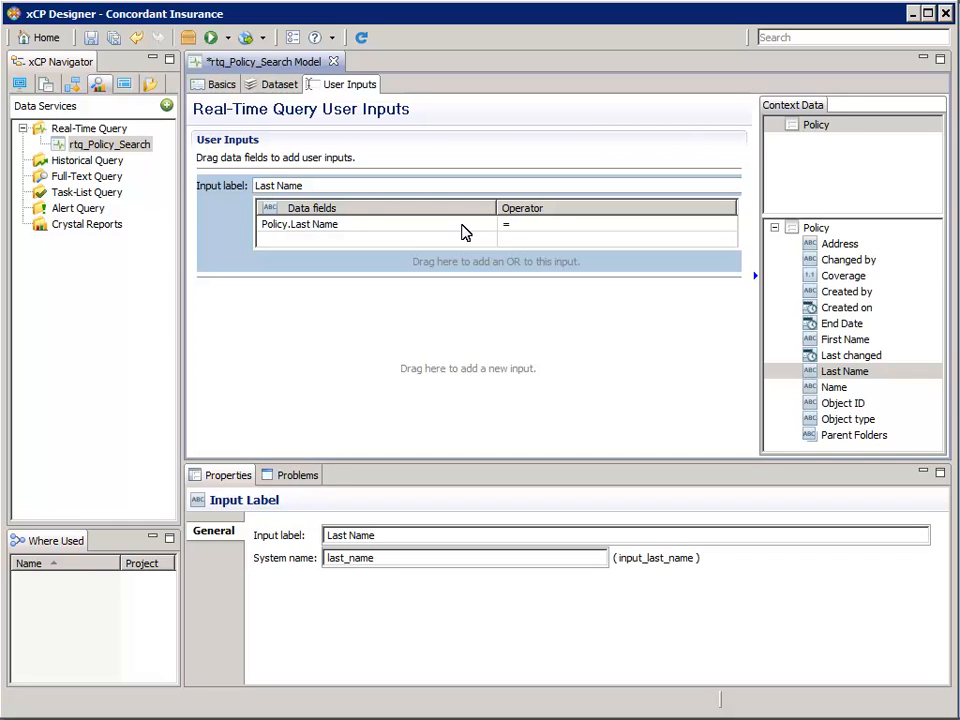
{"action": "left_click", "coordinate": [462, 230]}
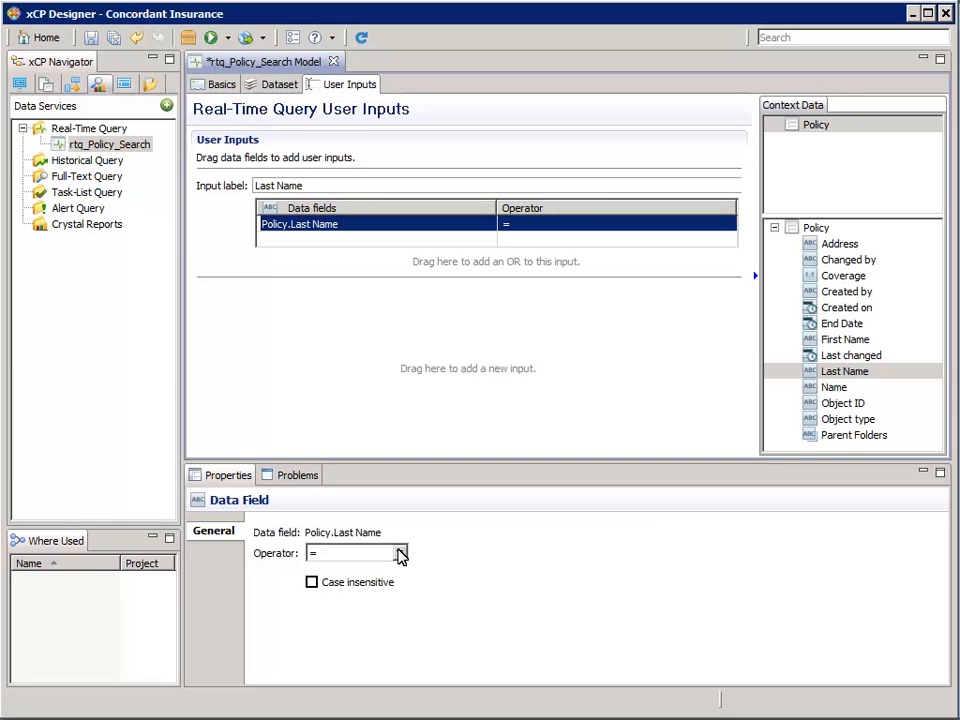
{"action": "left_click", "coordinate": [400, 554]}
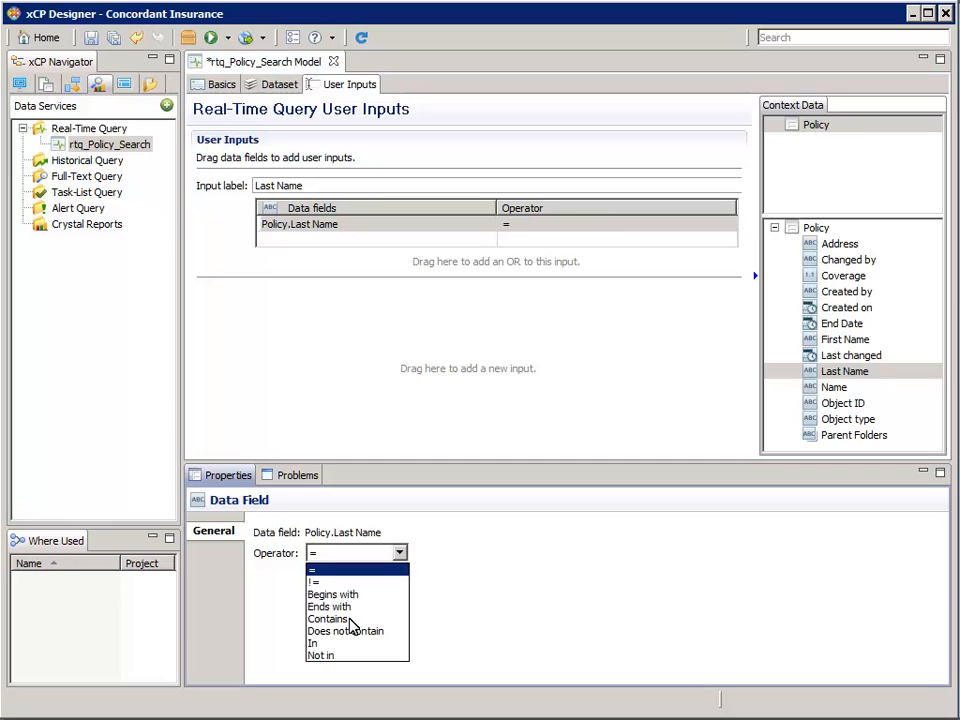
{"action": "left_click", "coordinate": [350, 620]}
{"action": "left_click", "coordinate": [312, 583]}
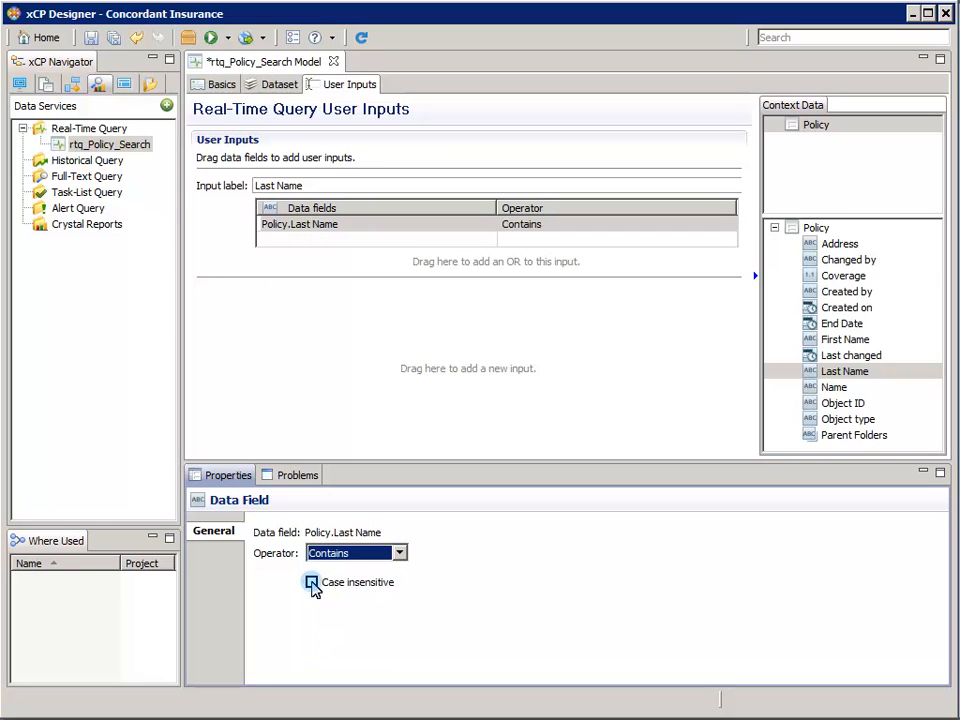
{"action": "left_click", "coordinate": [90, 38]}
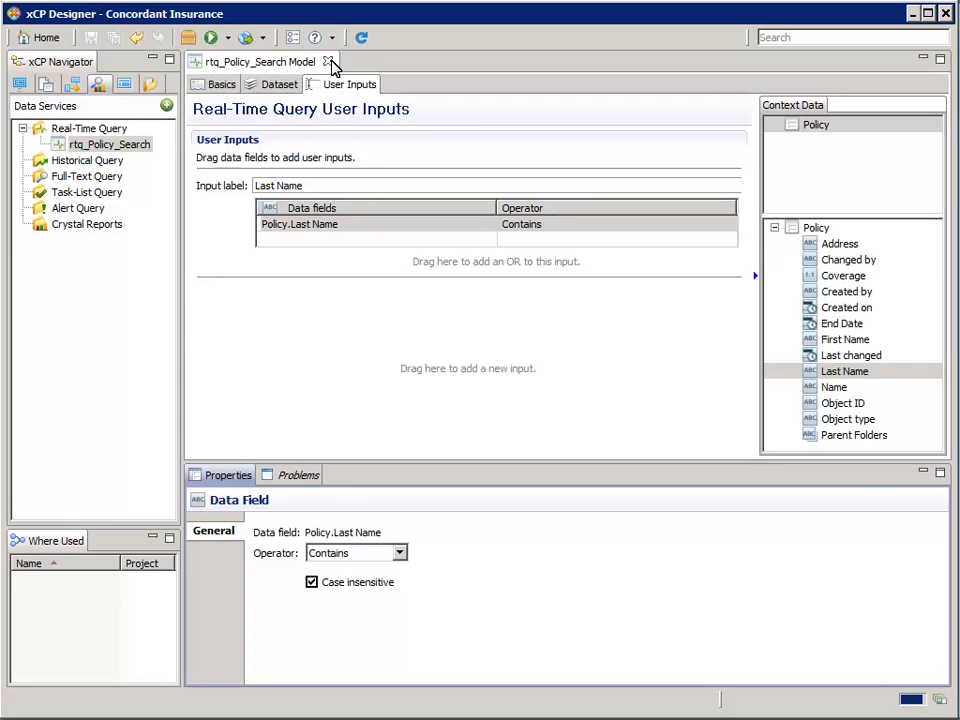
{"action": "left_click", "coordinate": [328, 62]}
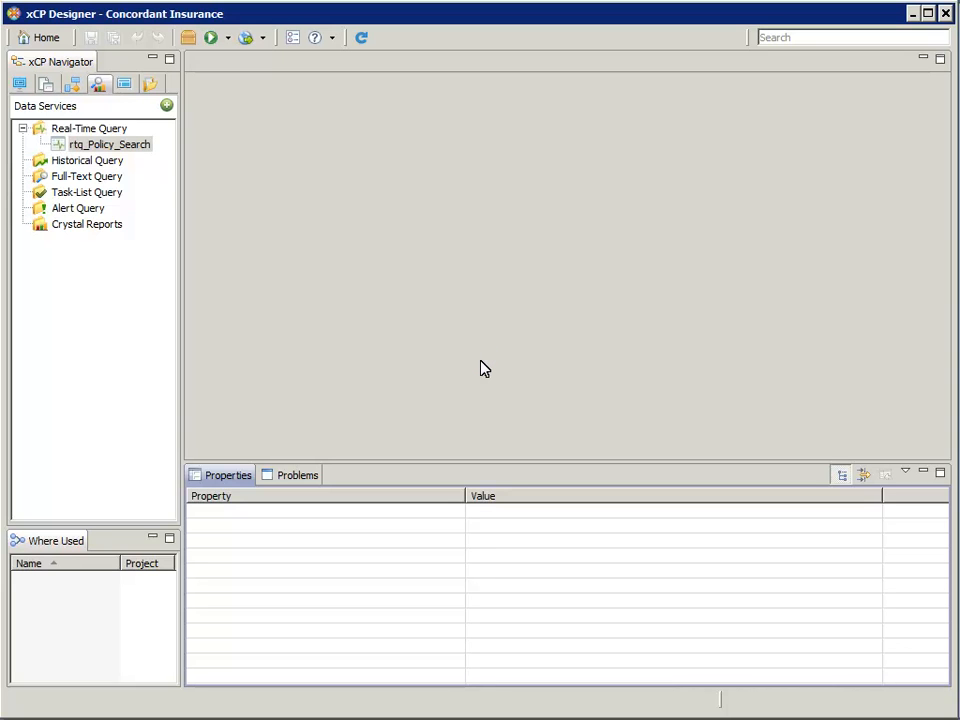
- Create an application-scope page labelled Policy Search under Application UI
{"action": "left_click", "coordinate": [126, 86]}
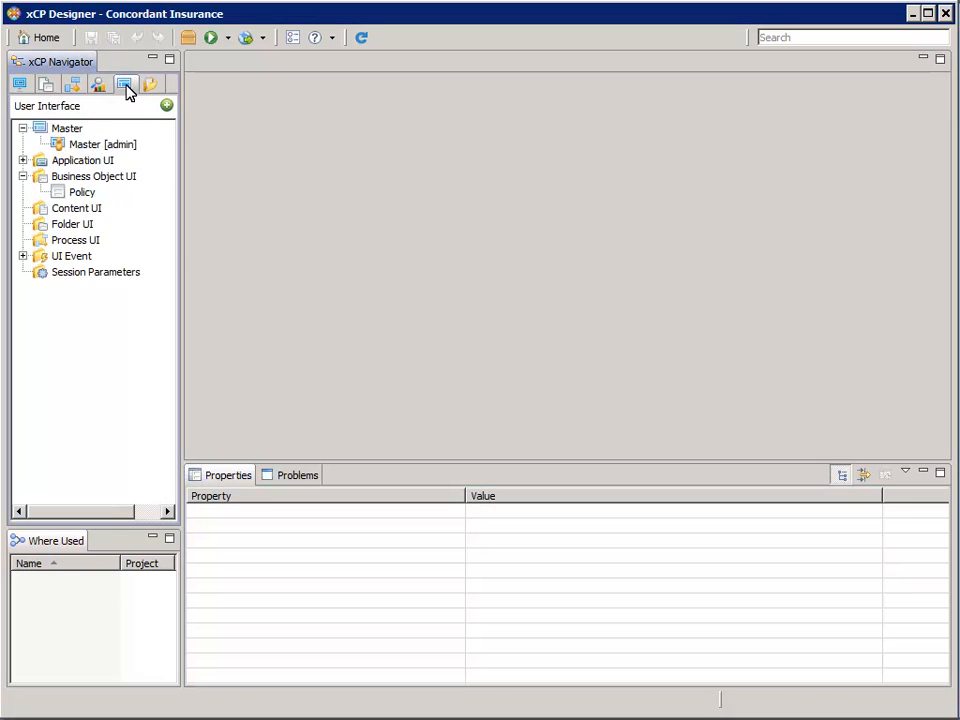
{"action": "right_click", "coordinate": [116, 163]}
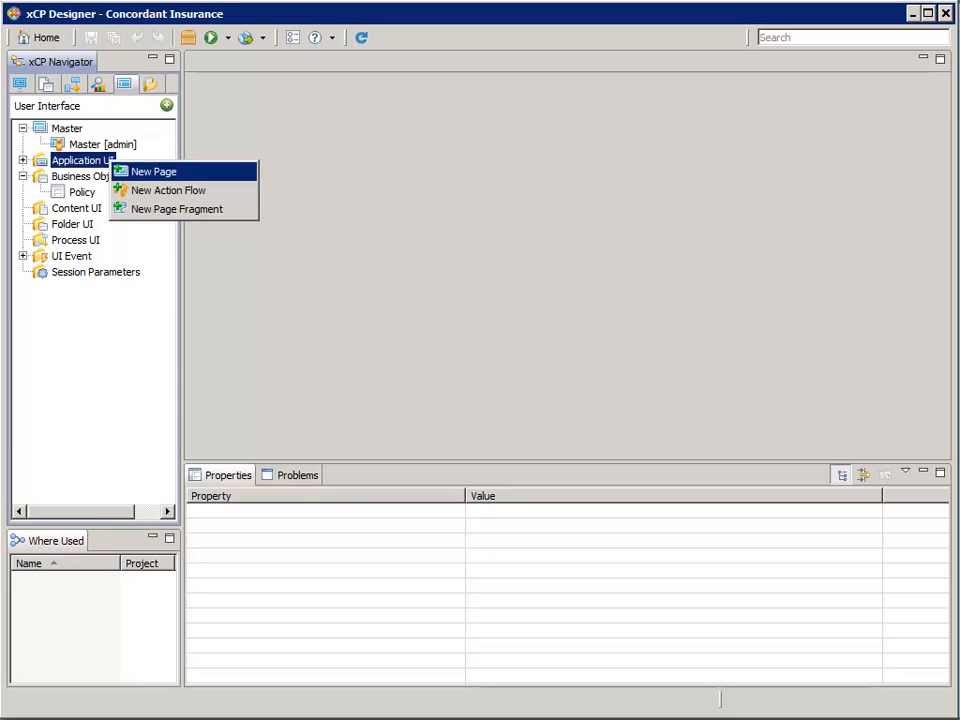
{"action": "left_click", "coordinate": [195, 179]}
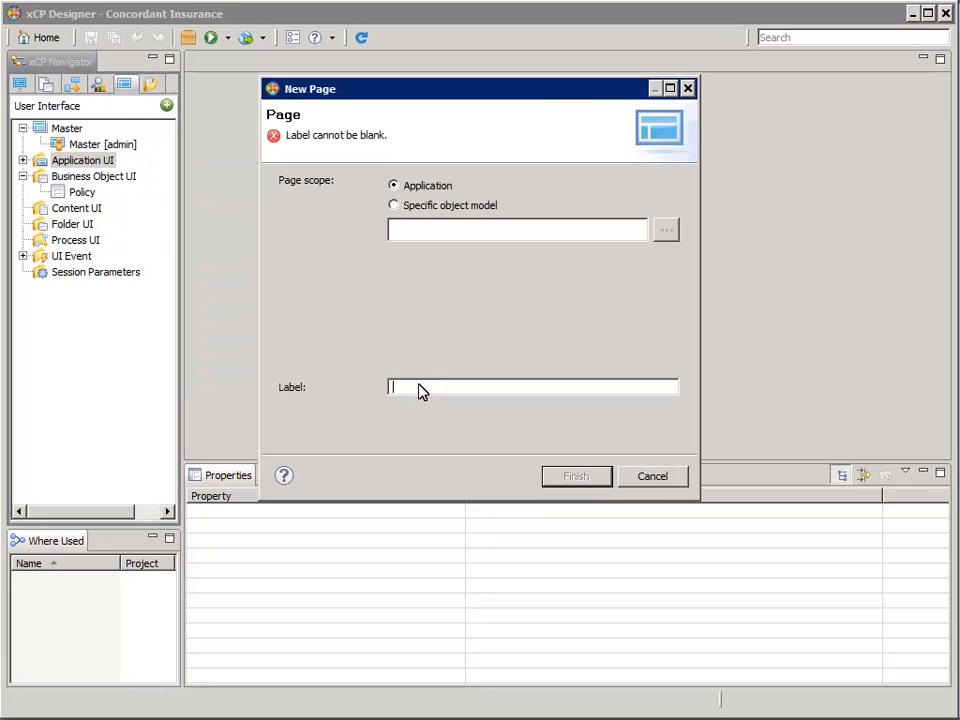
{"action": "left_click", "coordinate": [419, 388]}
{"action": "type", "text": "Pol"}
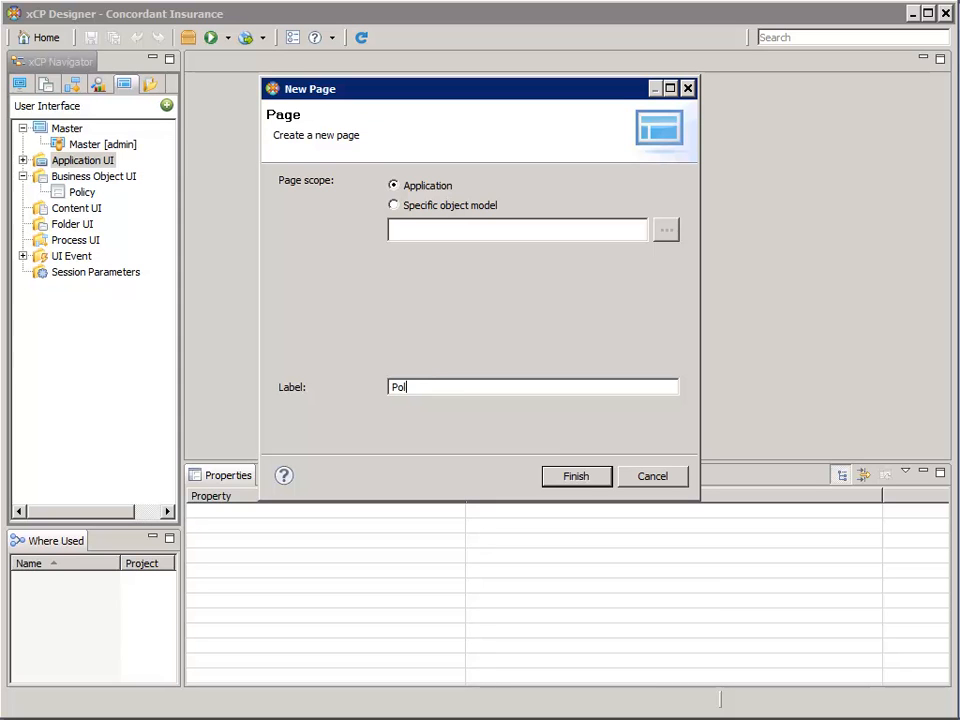
{"action": "type", "text": "icy Search"}
{"action": "left_click", "coordinate": [583, 482]}
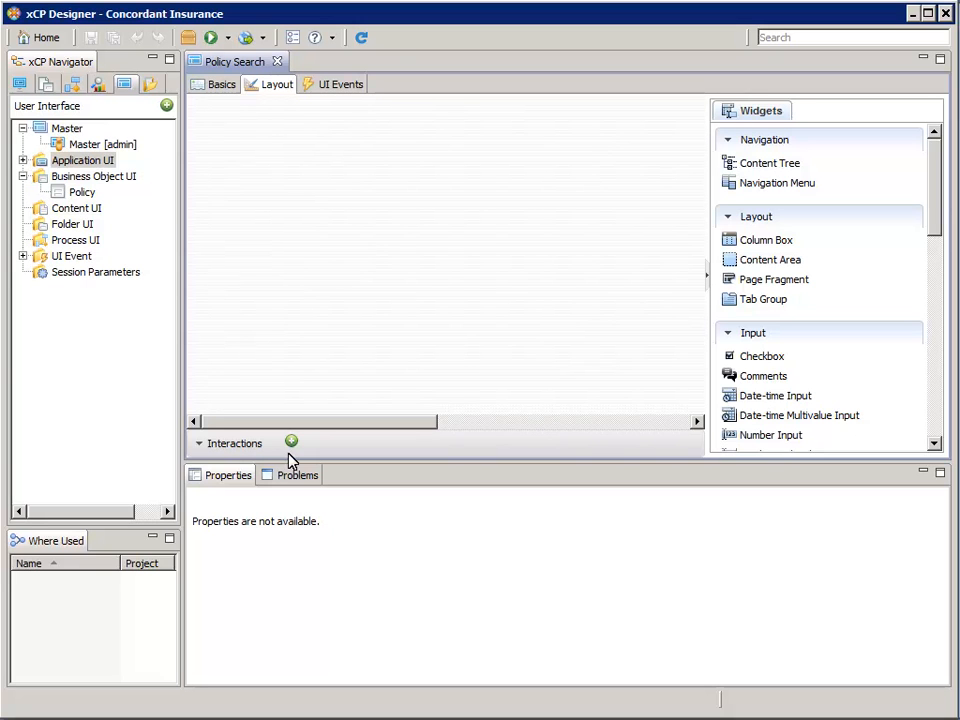
- Add the rtq_Policy_Search query as an interaction on the Policy Search page and make it refresh on page load
{"action": "left_click", "coordinate": [291, 446]}
{"action": "left_click", "coordinate": [292, 328]}
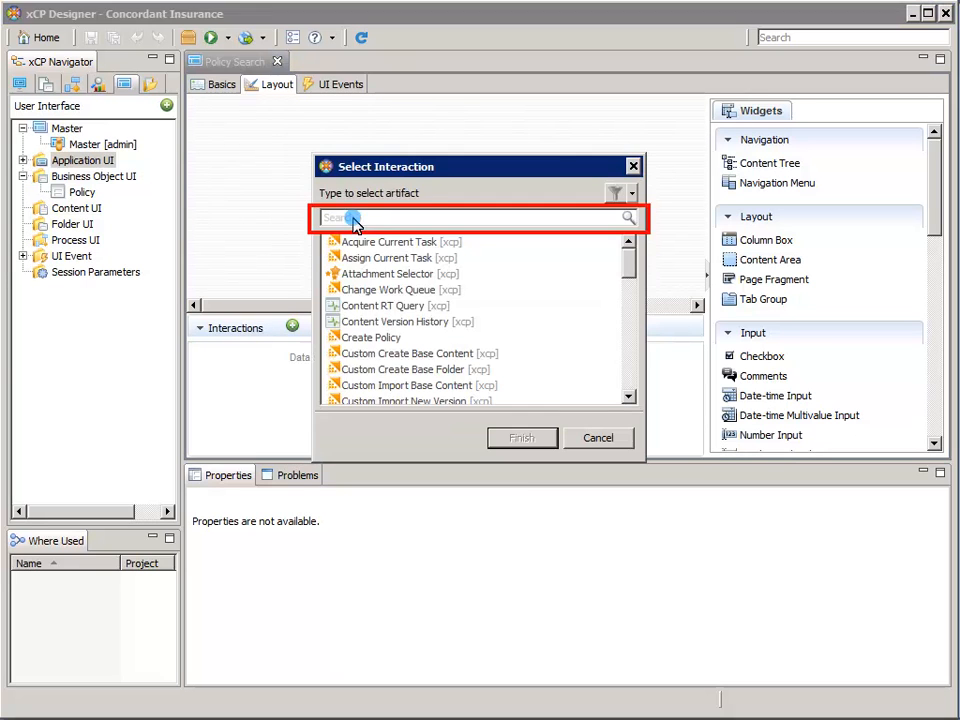
{"action": "left_click", "coordinate": [355, 219]}
{"action": "type", "text": "rtq"}
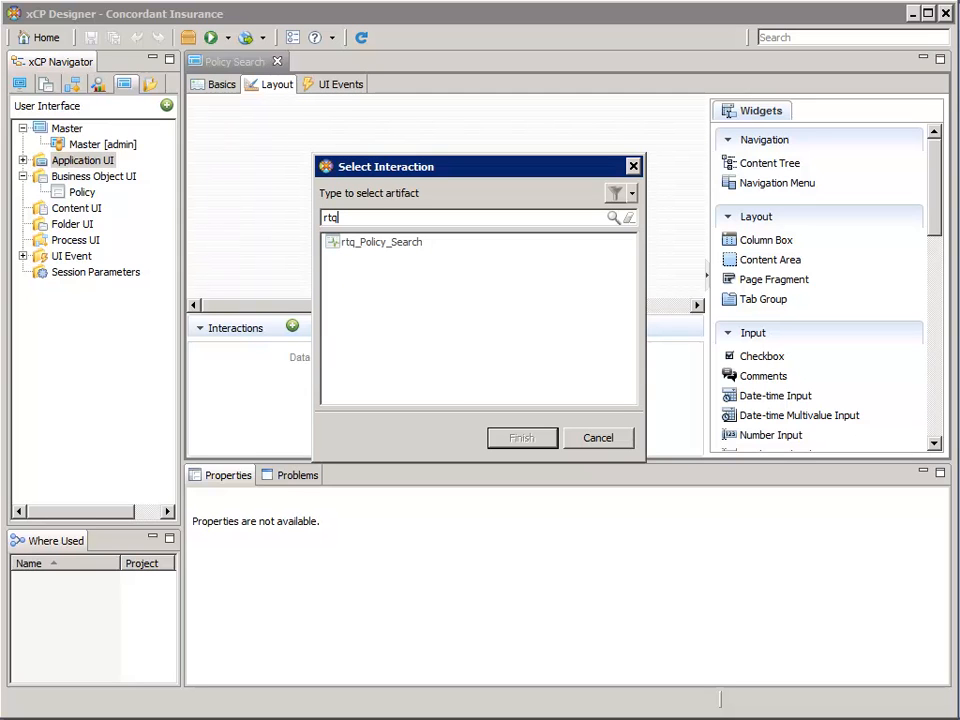
{"action": "left_click", "coordinate": [536, 440]}
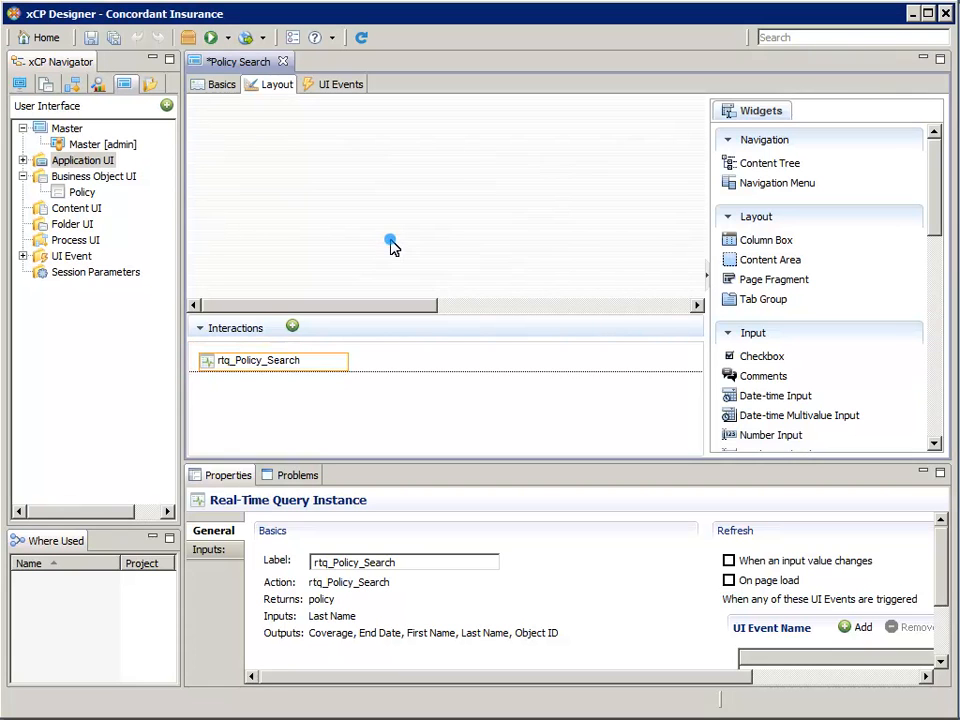
{"action": "left_click", "coordinate": [729, 581]}
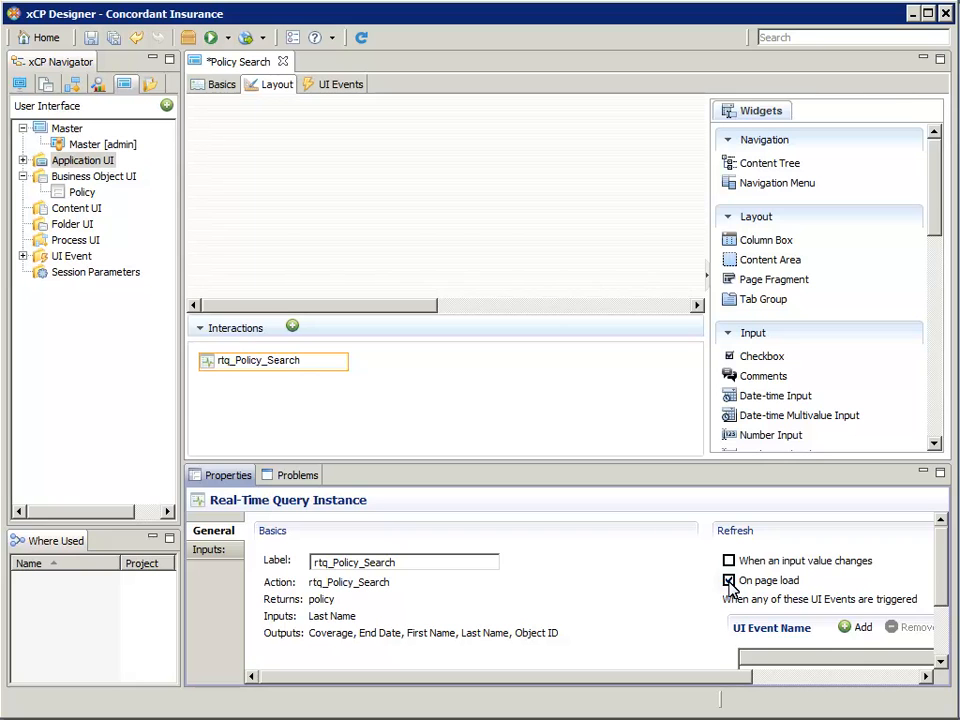
- Add a Results List widget to the page with the ID results_list_policy_list and the title Policy List
{"action": "left_click", "coordinate": [200, 331]}
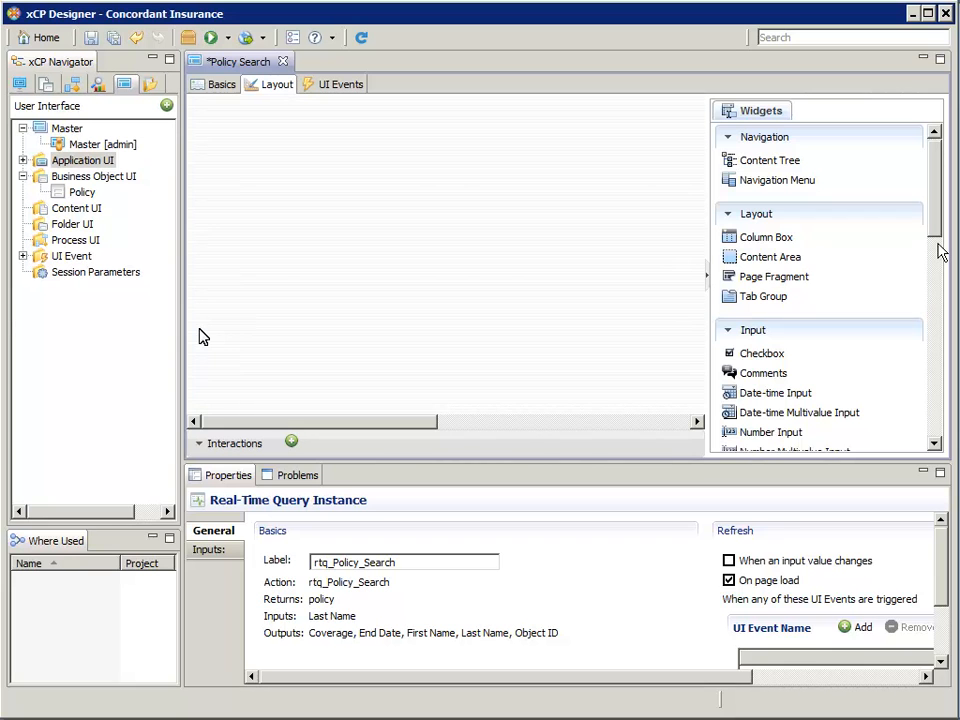
{"action": "left_click_drag", "start_coordinate": [940, 252], "coordinate": [936, 336]}
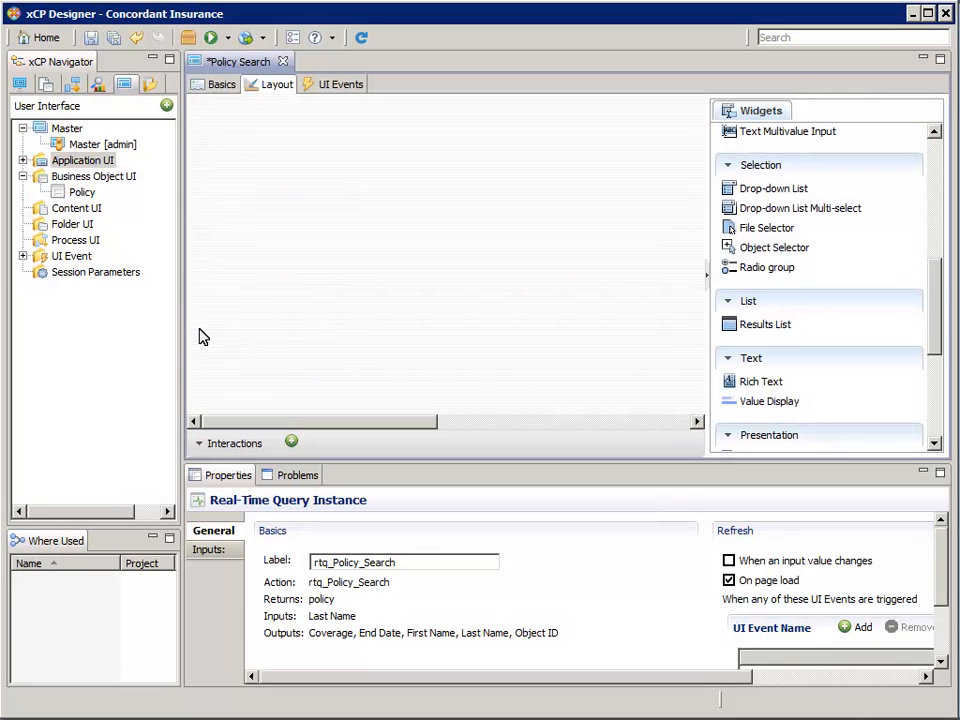
{"action": "double_click", "coordinate": [791, 327]}
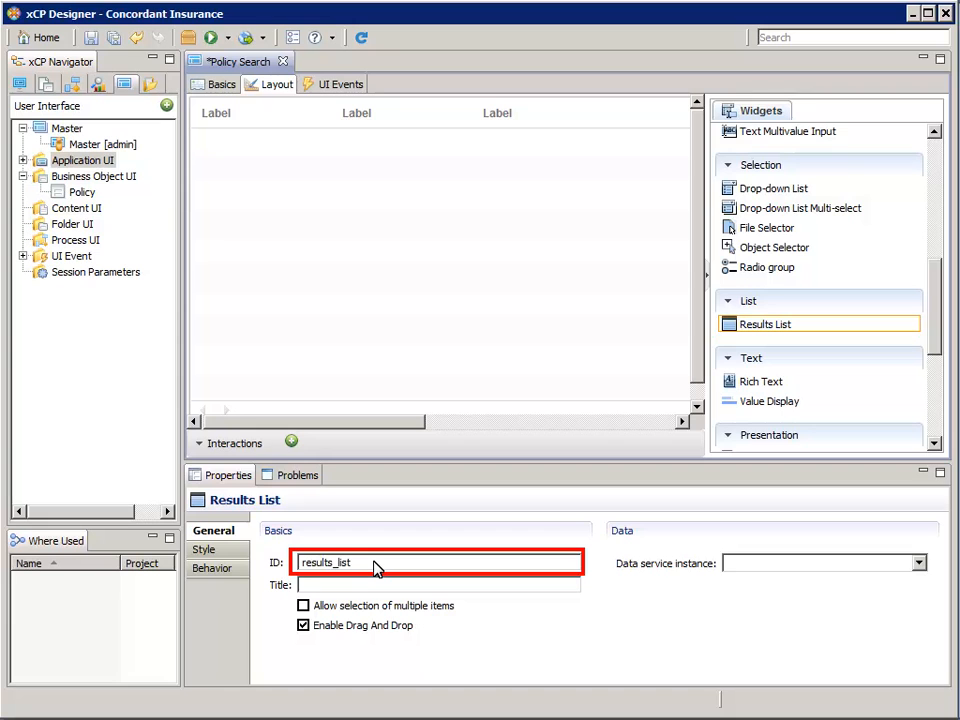
{"action": "left_click", "coordinate": [376, 567]}
{"action": "type", "text": "_policy_list"}
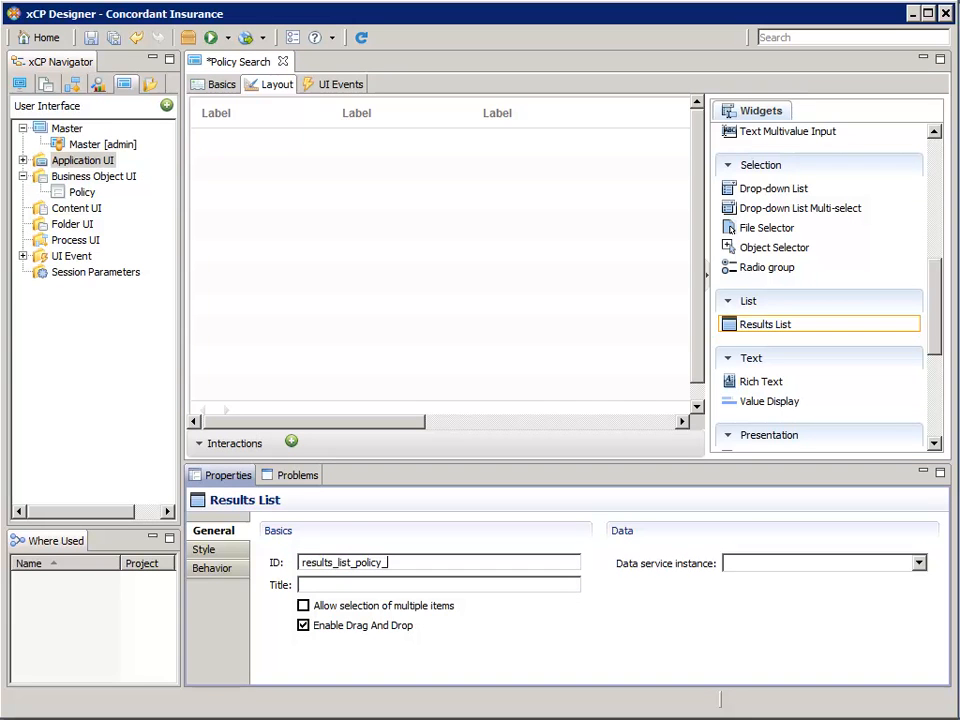
{"action": "left_click", "coordinate": [357, 588]}
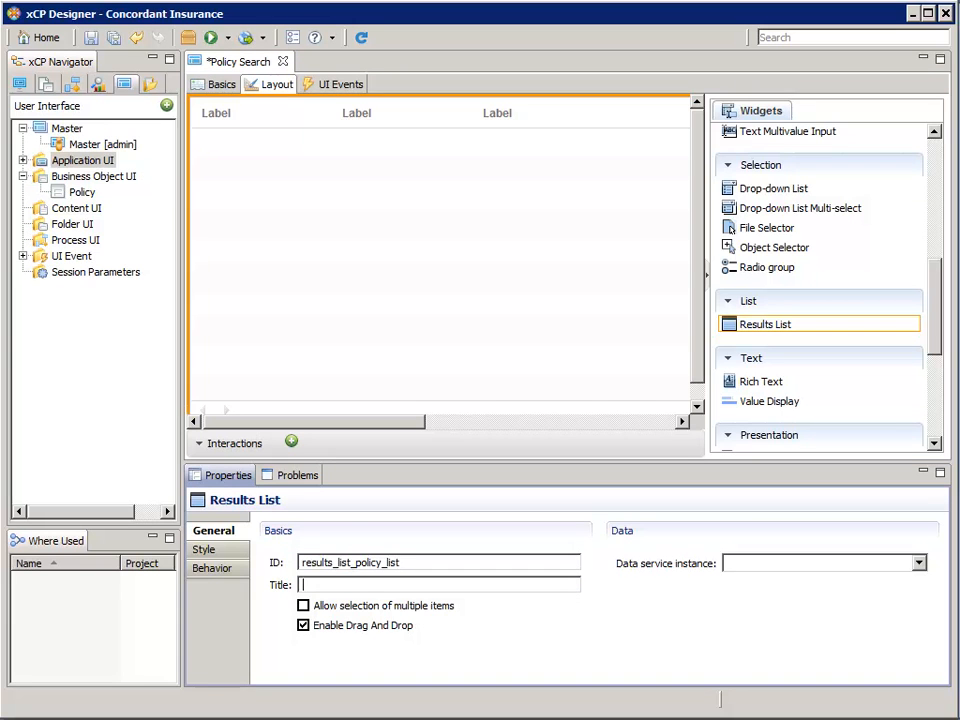
{"action": "type", "text": "Policy List"}
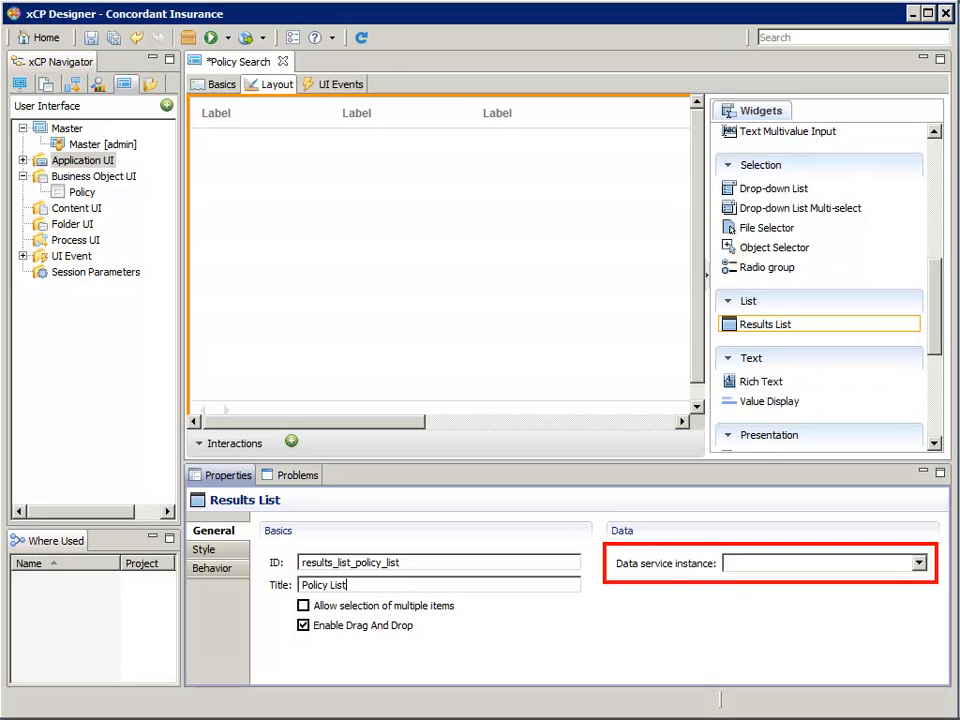
- Connect the Policy List results list to the rtq_Policy_Search data service instance and accept the permanent selection
{"action": "left_click", "coordinate": [919, 564]}
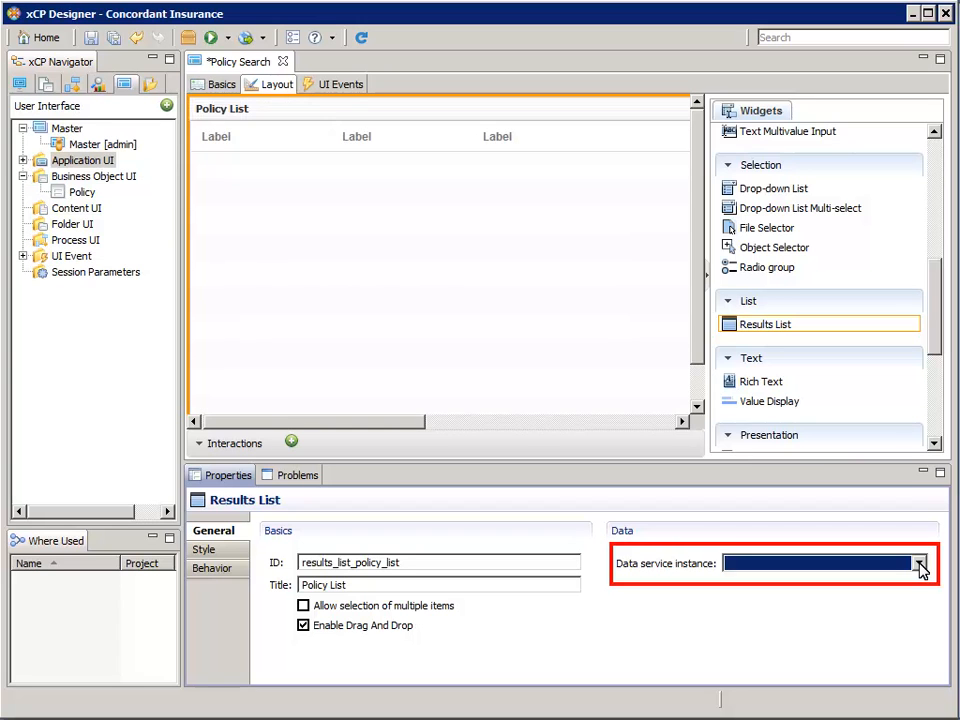
{"action": "left_click", "coordinate": [919, 564]}
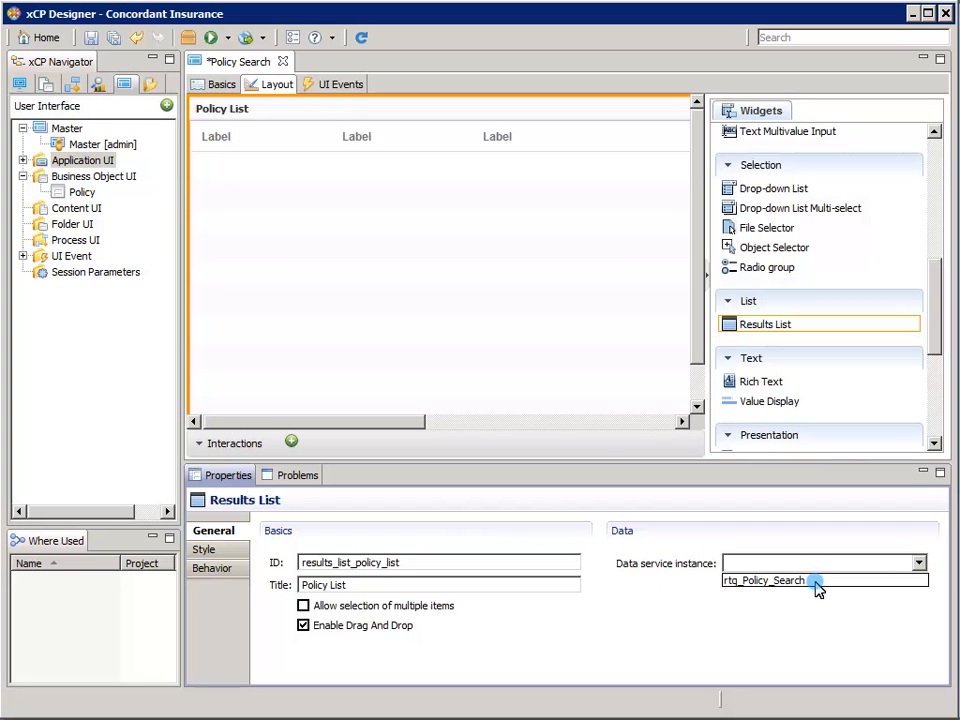
{"action": "left_click", "coordinate": [814, 580]}
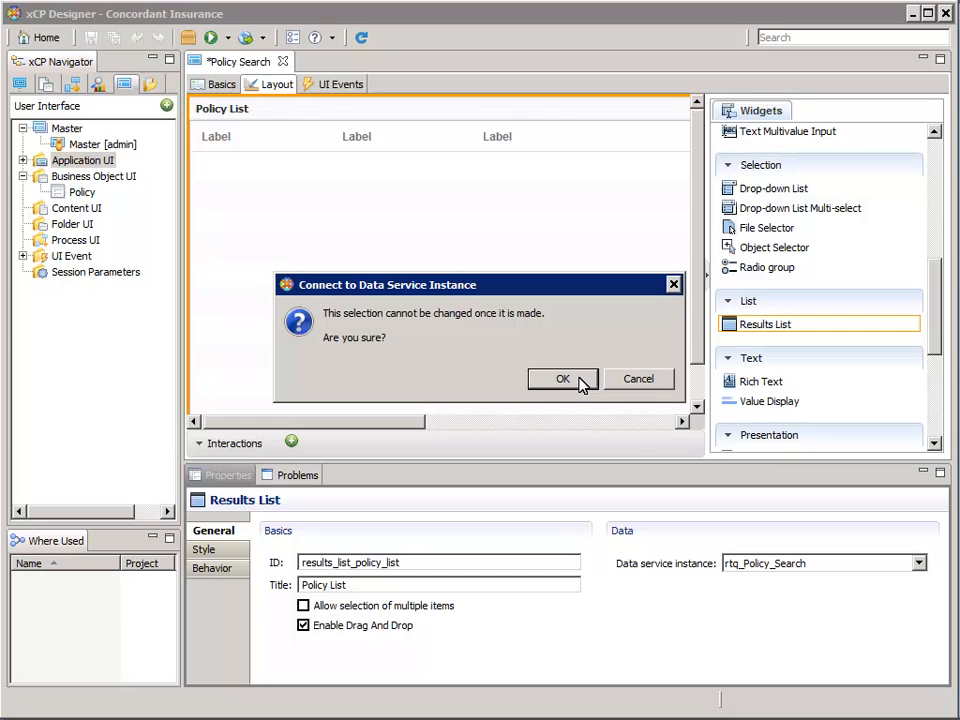
{"action": "left_click", "coordinate": [562, 379]}
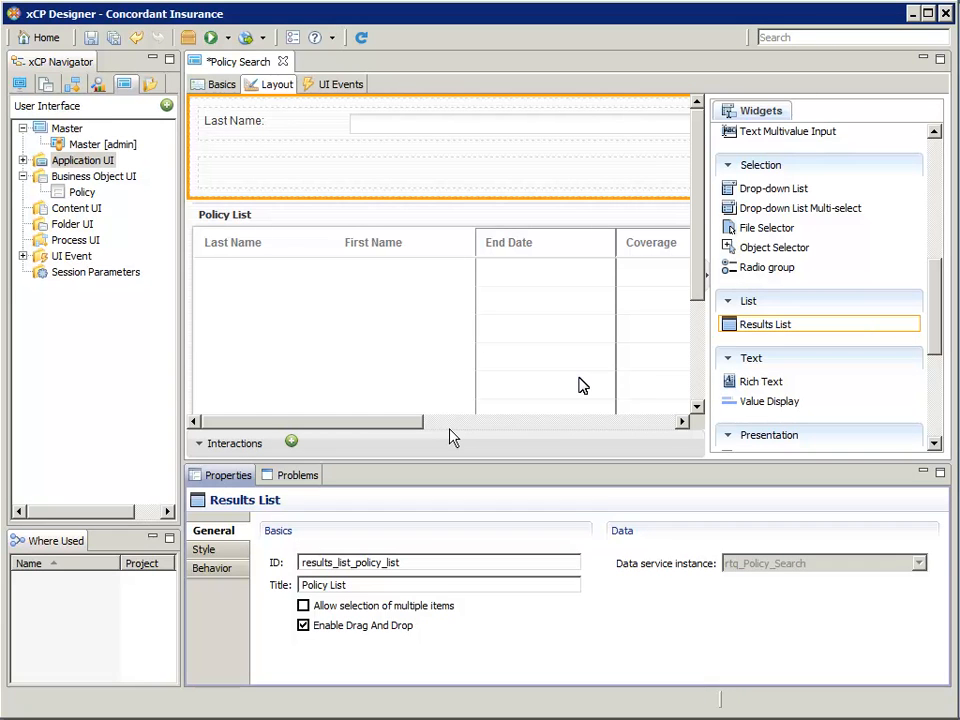
- Delete the Object ID column from the Policy List results list
{"action": "left_click_drag", "start_coordinate": [450, 430], "coordinate": [546, 430]}
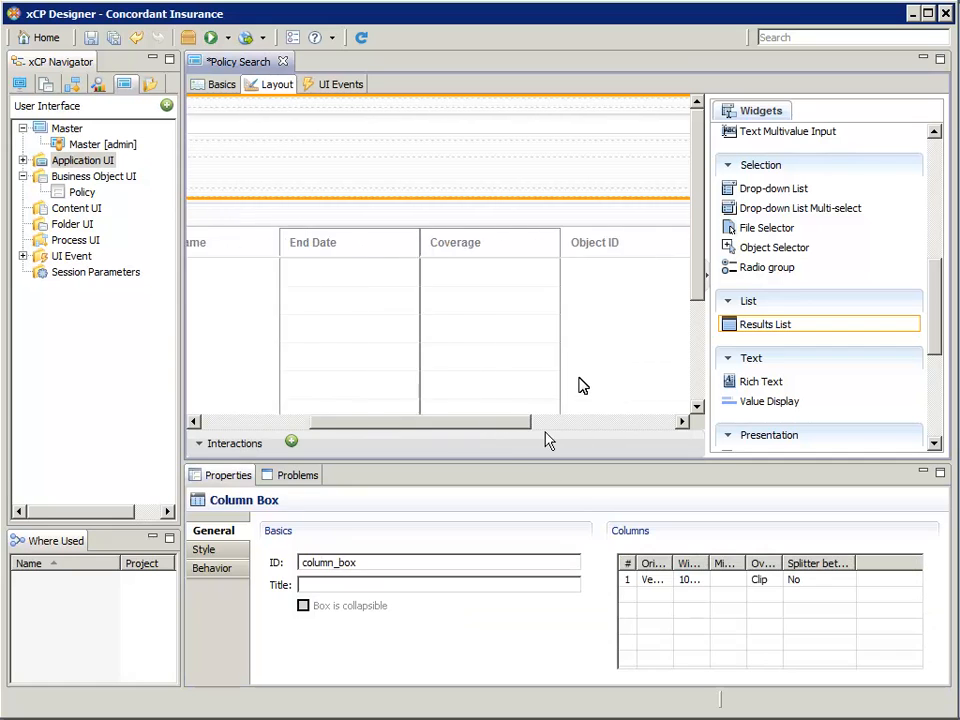
{"action": "right_click", "coordinate": [567, 254]}
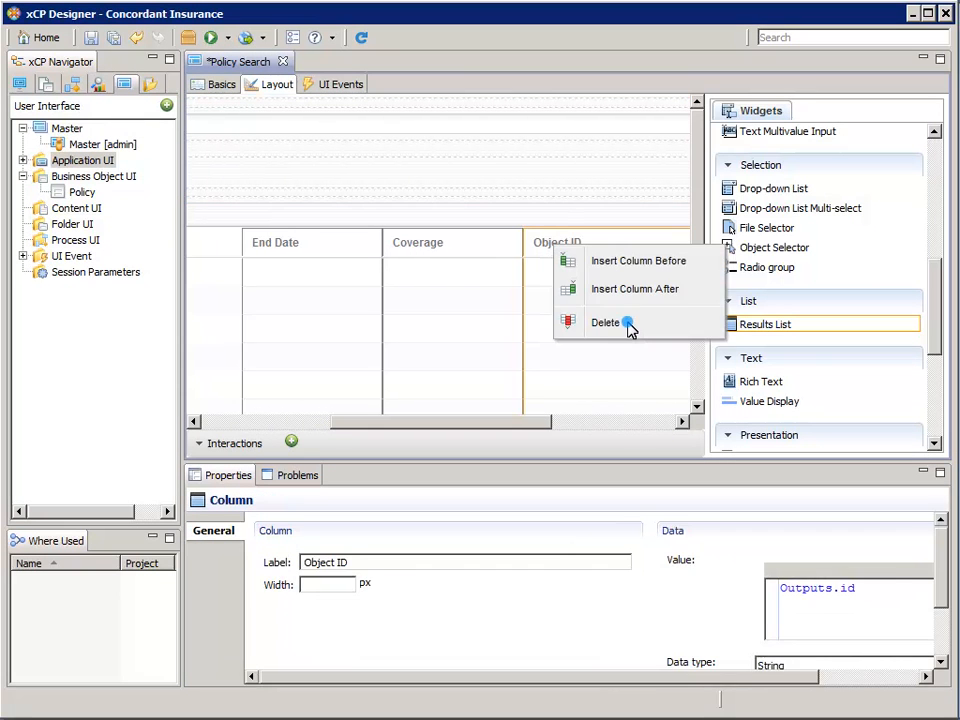
{"action": "left_click", "coordinate": [628, 326]}
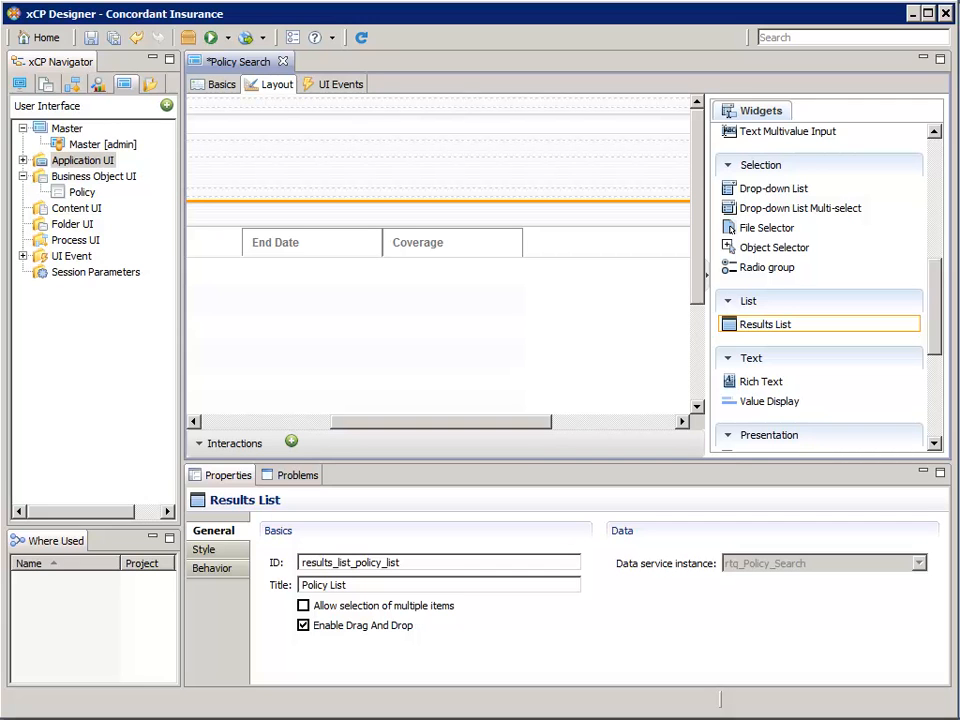
- Format the End Date column of the results list as Date only with the Mar 08, 2009 * date format
{"action": "left_click_drag", "start_coordinate": [521, 422], "coordinate": [393, 425]}
{"action": "left_click", "coordinate": [540, 250]}
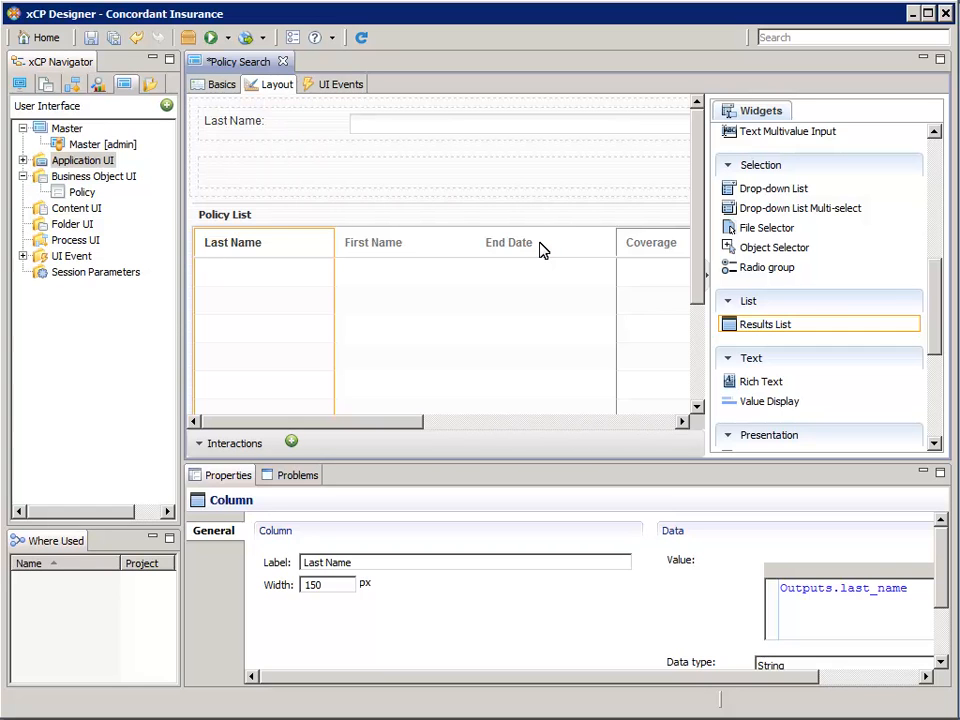
{"action": "left_click", "coordinate": [540, 250]}
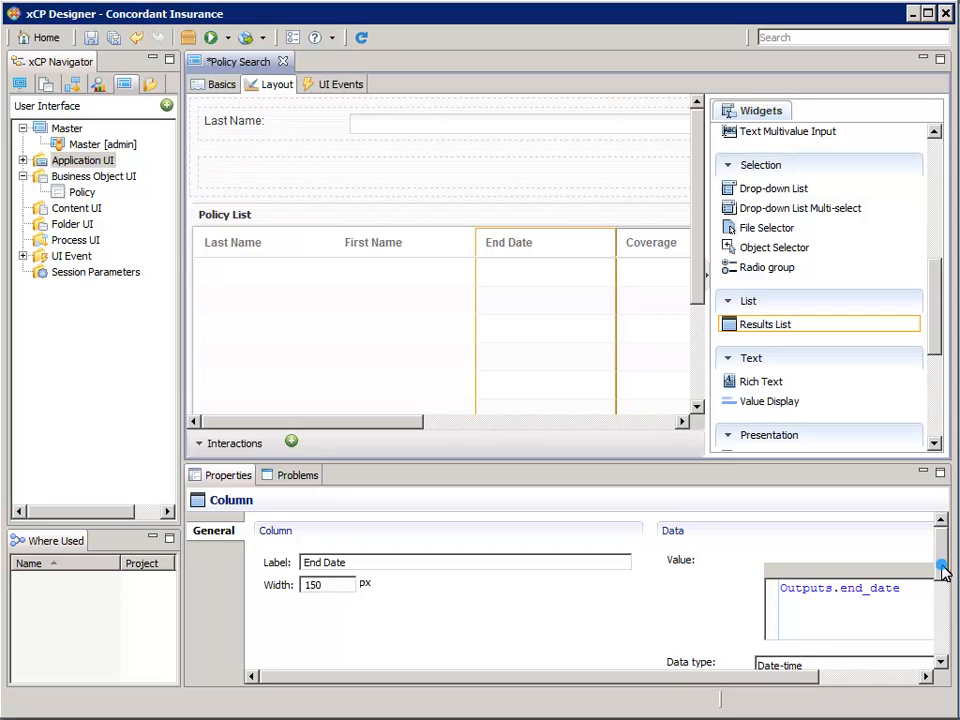
{"action": "left_click_drag", "start_coordinate": [944, 572], "coordinate": [944, 600]}
{"action": "left_click_drag", "start_coordinate": [790, 685], "coordinate": [900, 687]}
{"action": "left_click_drag", "start_coordinate": [944, 598], "coordinate": [936, 653]}
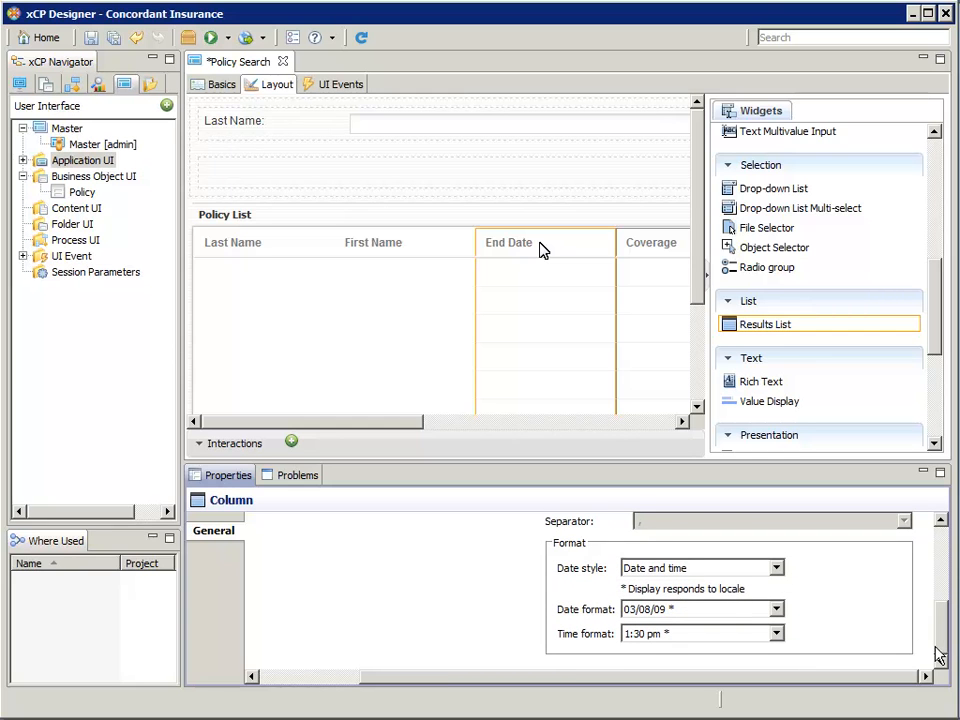
{"action": "left_click", "coordinate": [776, 568]}
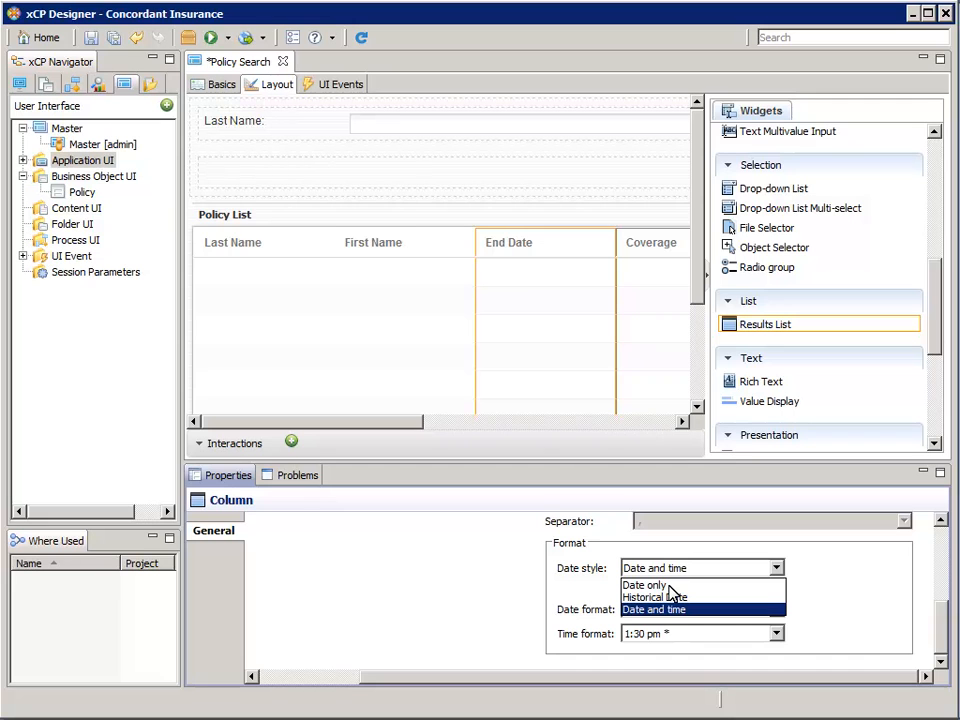
{"action": "left_click", "coordinate": [665, 584]}
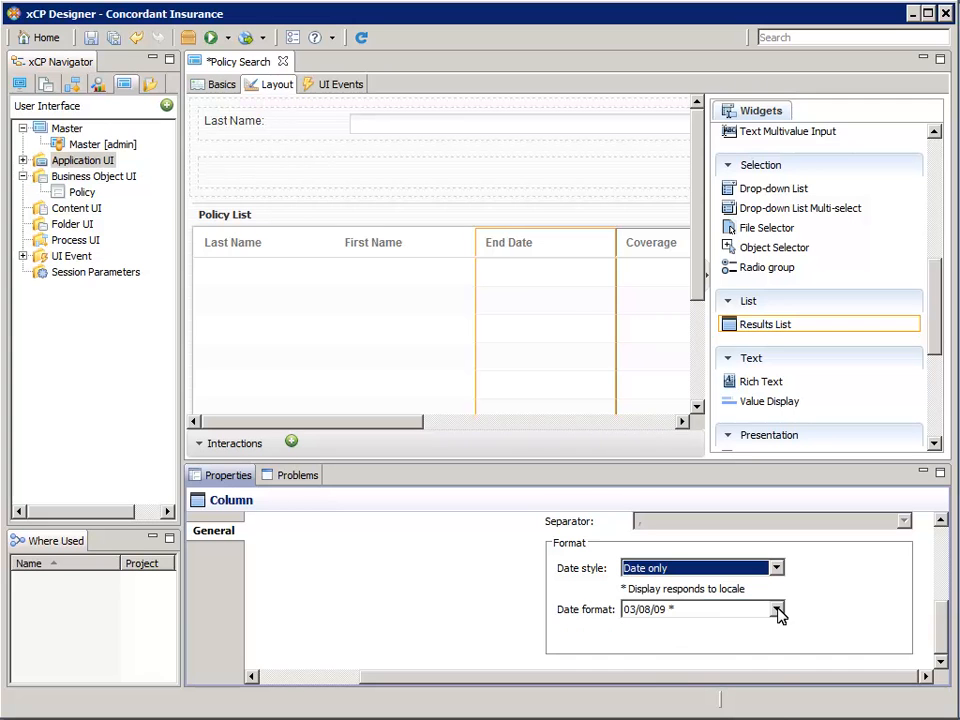
{"action": "left_click", "coordinate": [777, 610]}
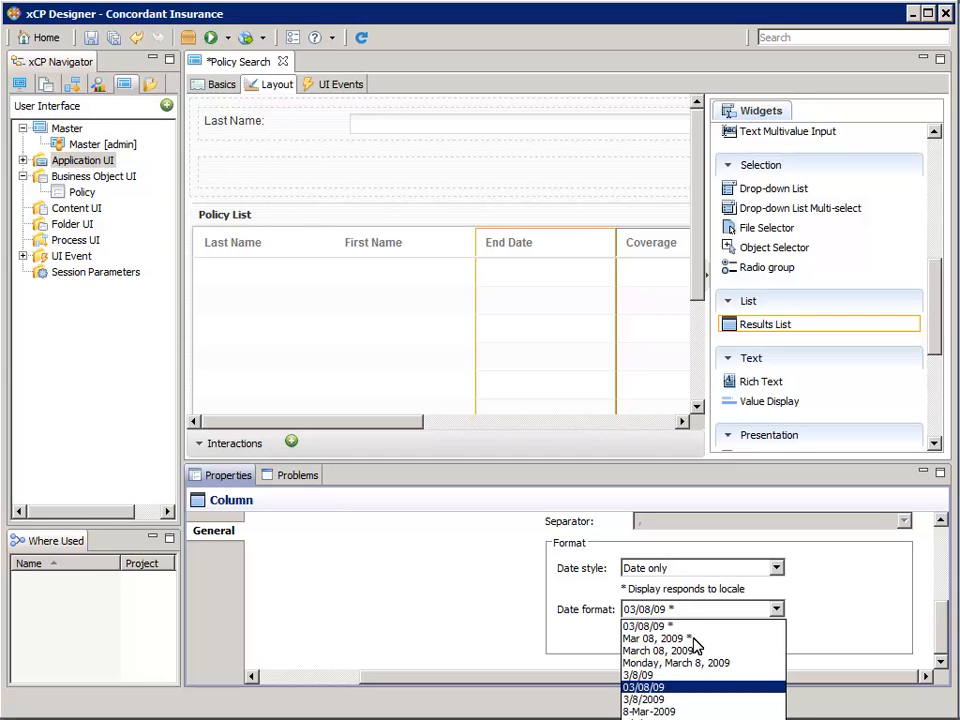
{"action": "left_click", "coordinate": [696, 638]}
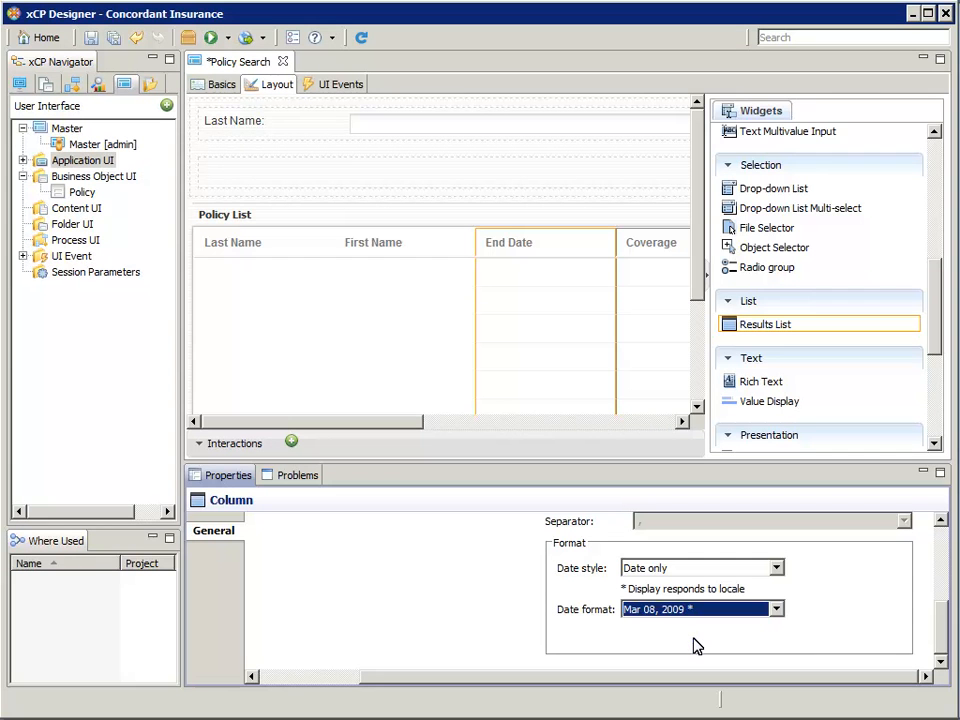